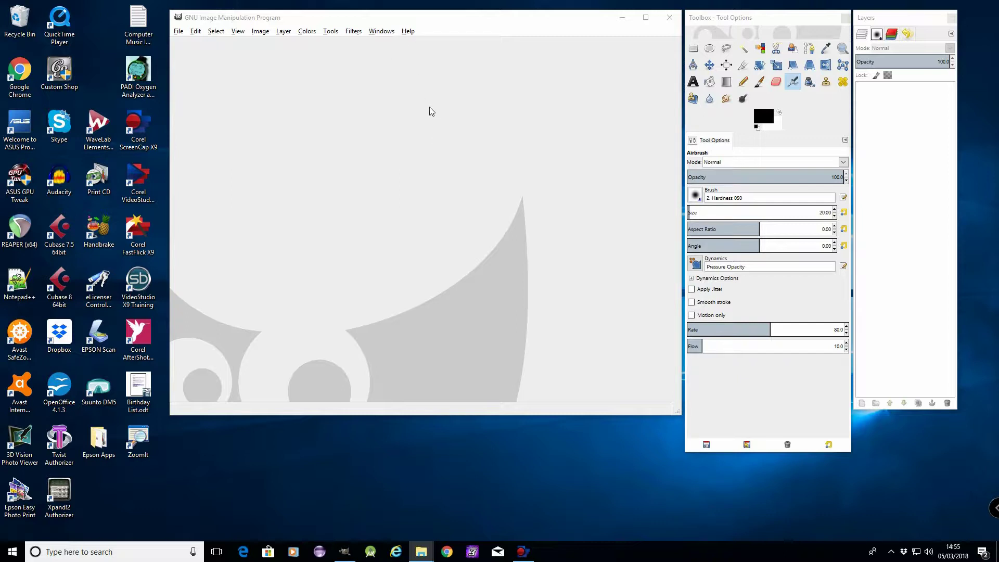
Step: Check the installed GIMP version in the Help menu's version information, then close it
{"action": "left_click", "coordinate": [408, 31]}
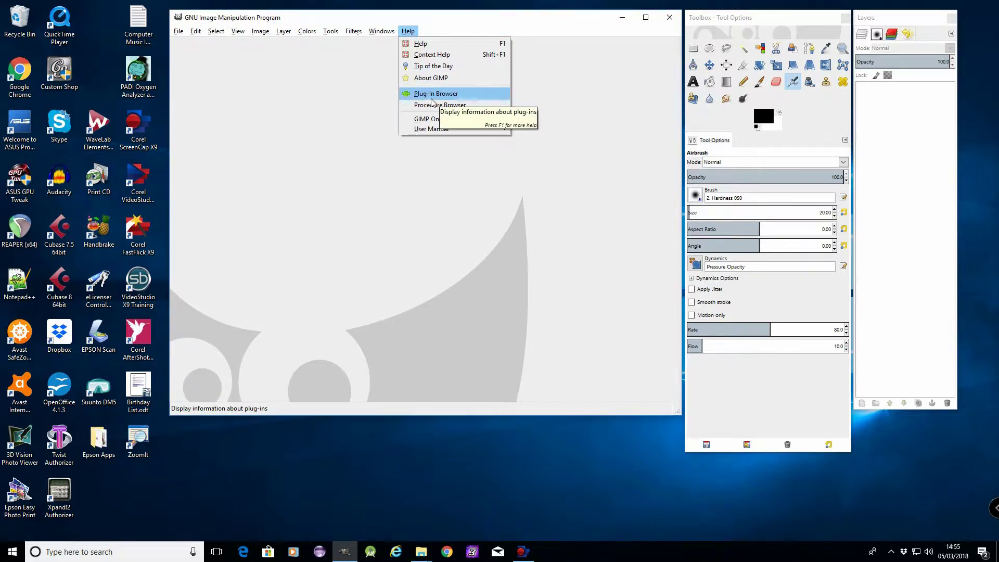
{"action": "left_click", "coordinate": [443, 78]}
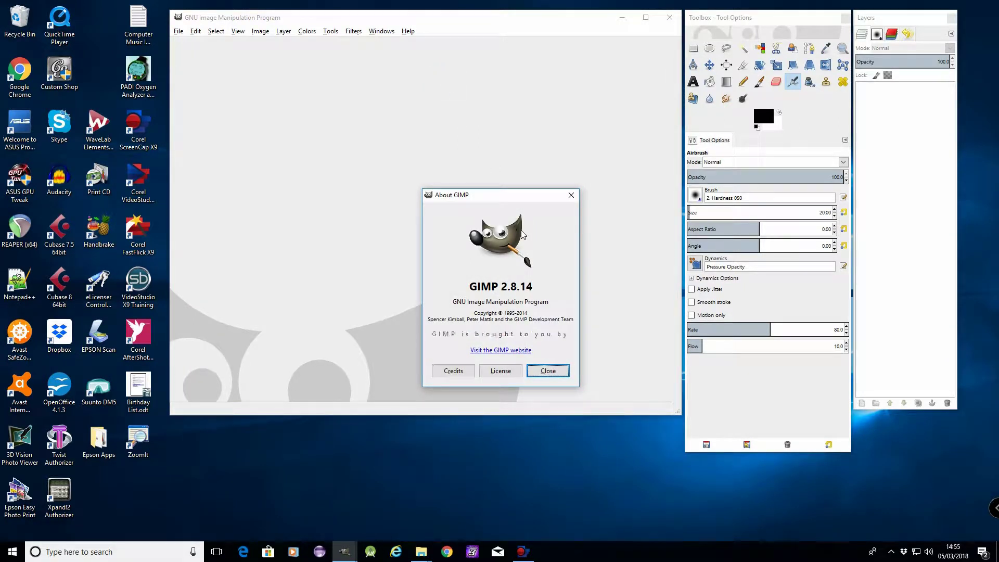
{"action": "left_click", "coordinate": [561, 372]}
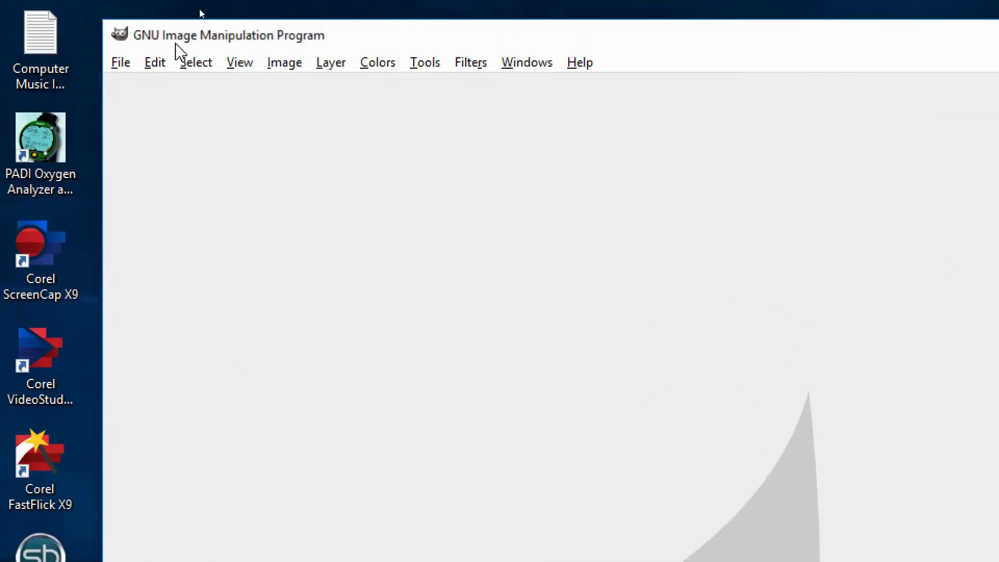
Step: Create a new blank 640 × 400 px image with default settings
{"action": "left_click", "coordinate": [120, 63]}
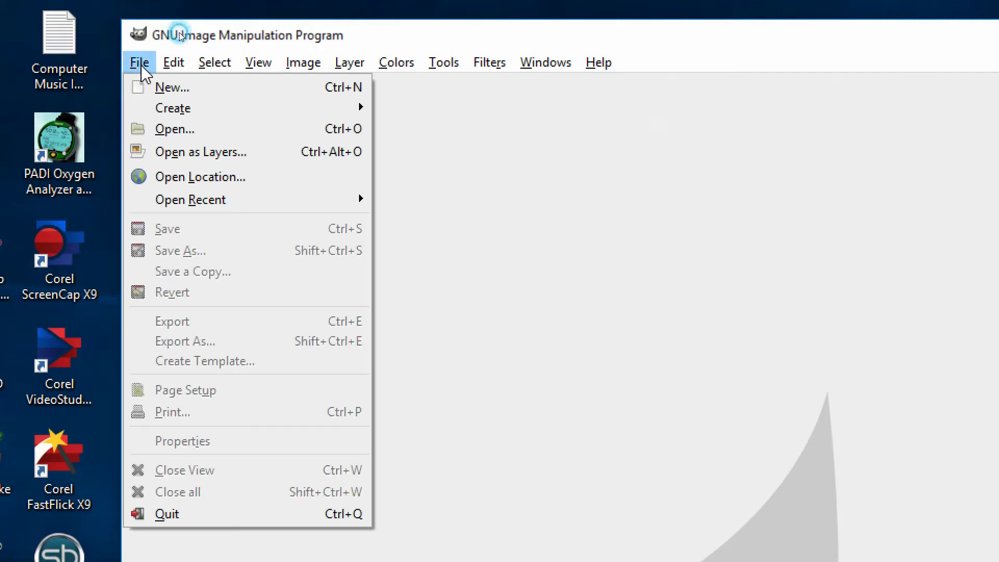
{"action": "left_click", "coordinate": [186, 89]}
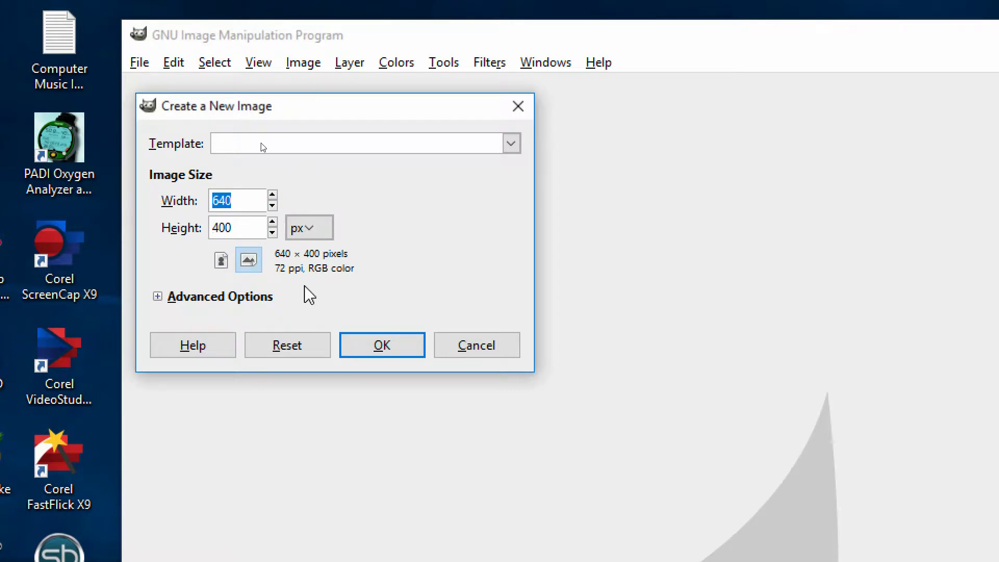
{"action": "left_click", "coordinate": [386, 344]}
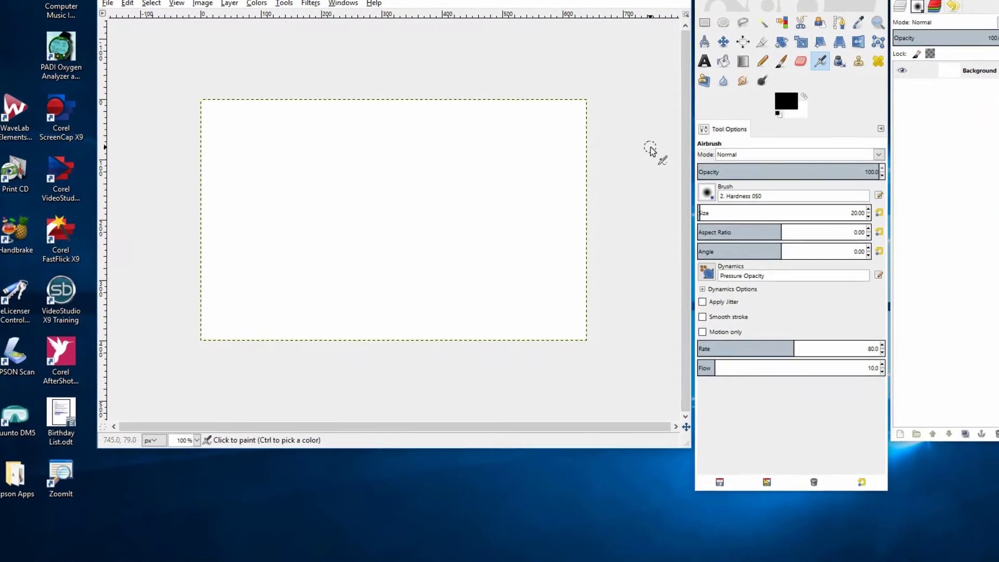
Step: Select the Text tool and set its colour to red f11015 from the recent colours
{"action": "left_click", "coordinate": [715, 69]}
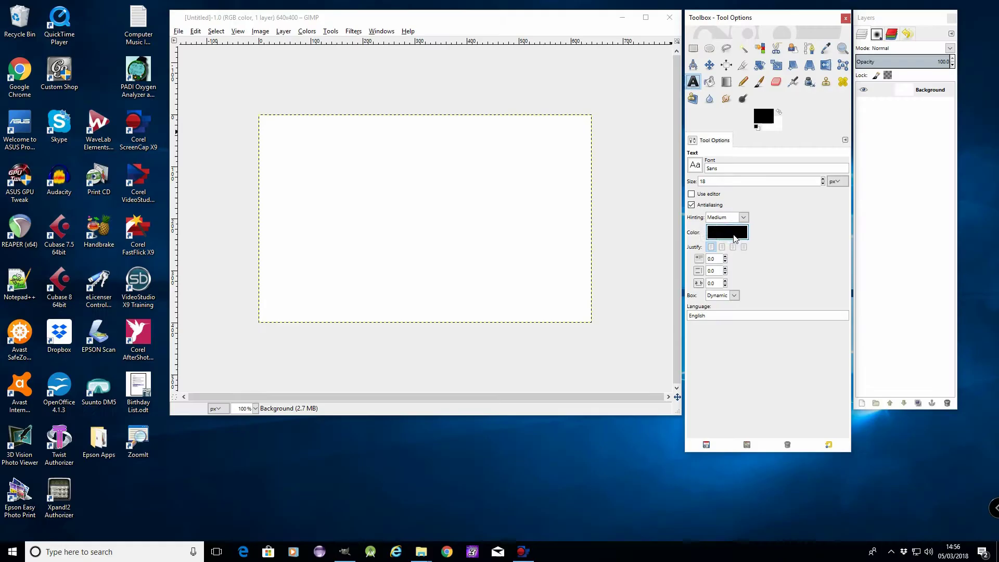
{"action": "left_click", "coordinate": [735, 239]}
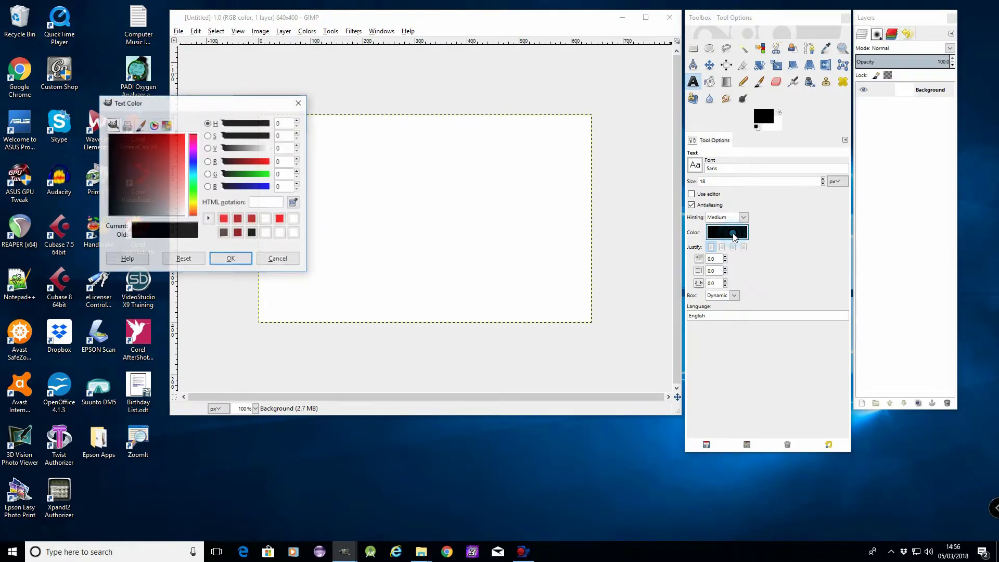
{"action": "left_click", "coordinate": [224, 220]}
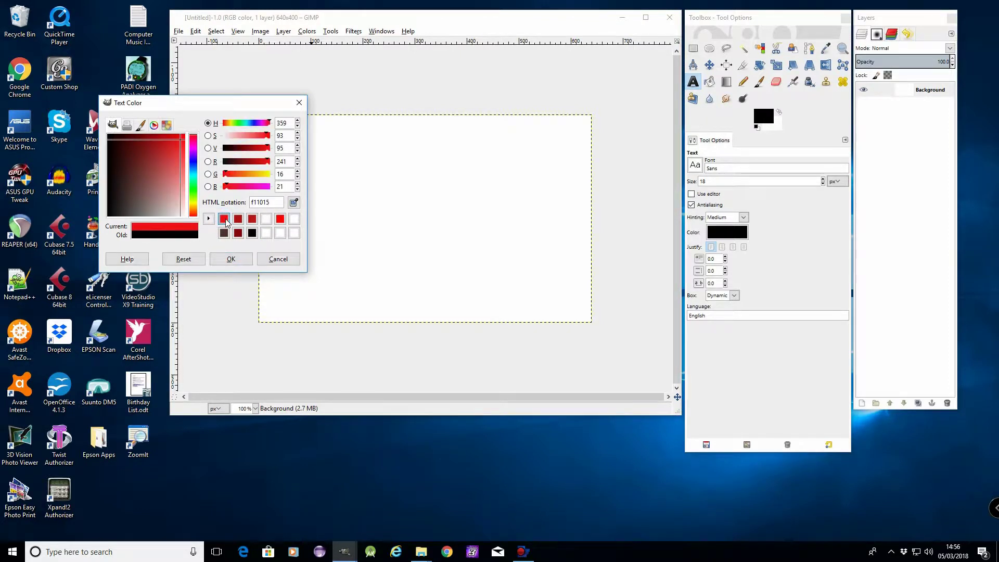
{"action": "left_click", "coordinate": [703, 165]}
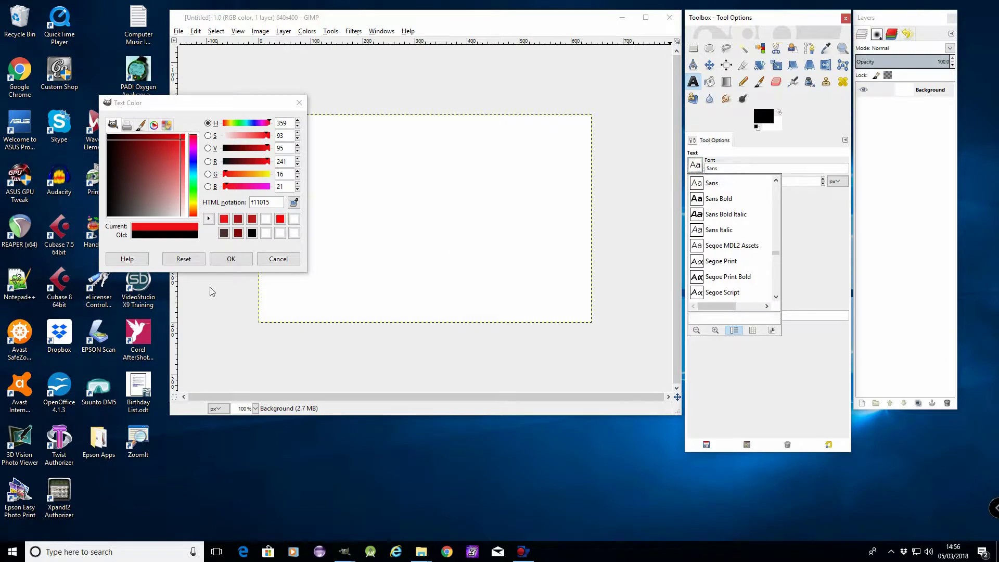
{"action": "left_click", "coordinate": [223, 258]}
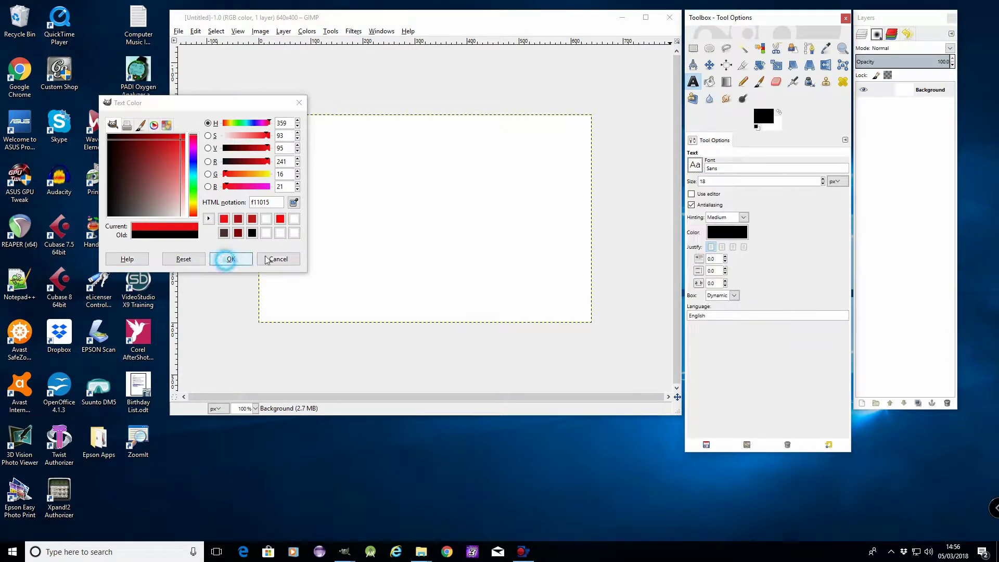
{"action": "left_click", "coordinate": [237, 260]}
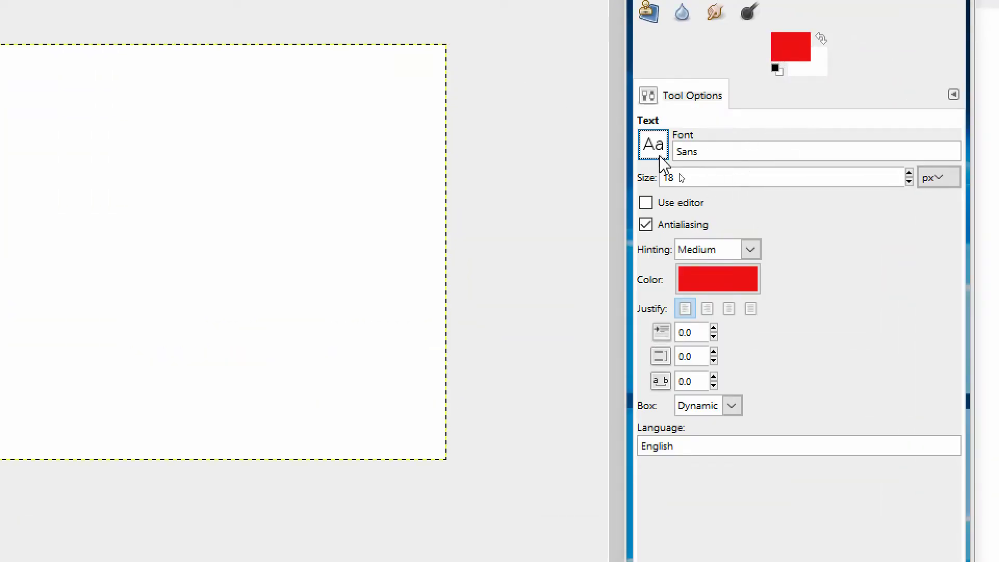
Step: Choose Stardos Stencil Bold from the text tool's font list
{"action": "left_click", "coordinate": [654, 146]}
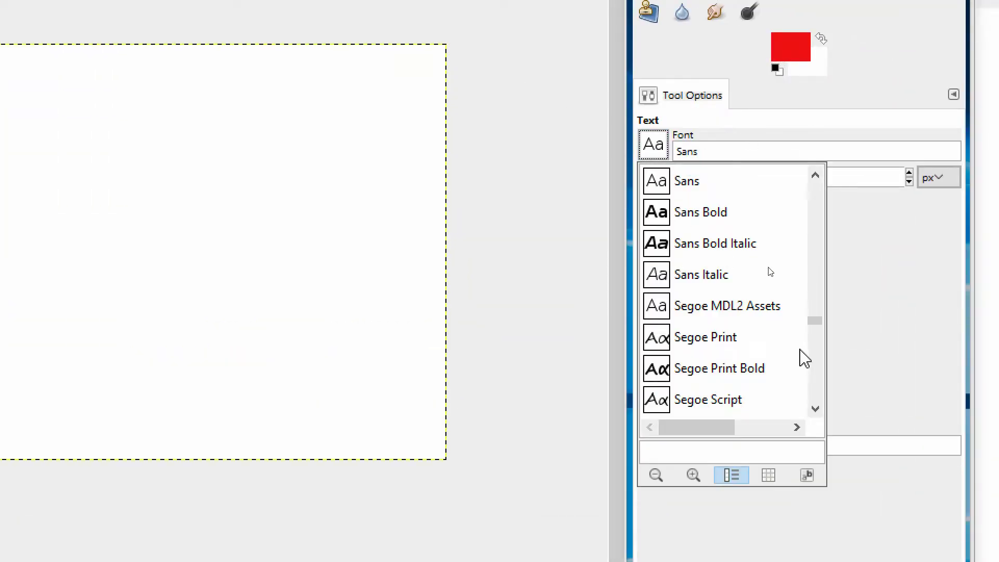
{"action": "scroll", "coordinate": [804, 358], "scroll_direction": "down", "scroll_amount": 3}
{"action": "scroll", "coordinate": [806, 360], "scroll_direction": "down", "scroll_amount": 6}
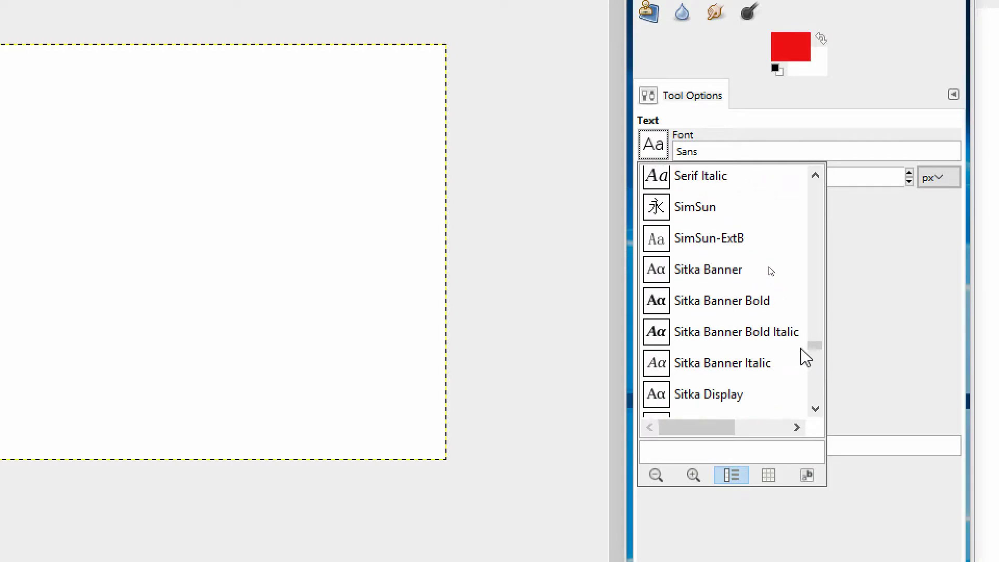
{"action": "scroll", "coordinate": [805, 358], "scroll_direction": "down", "scroll_amount": 4}
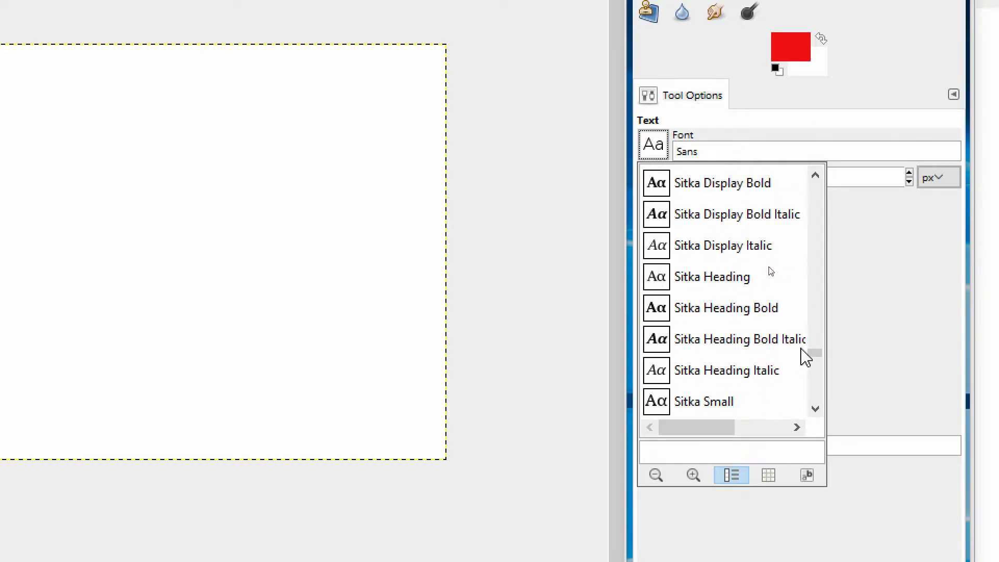
{"action": "scroll", "coordinate": [806, 358], "scroll_direction": "down", "scroll_amount": 5}
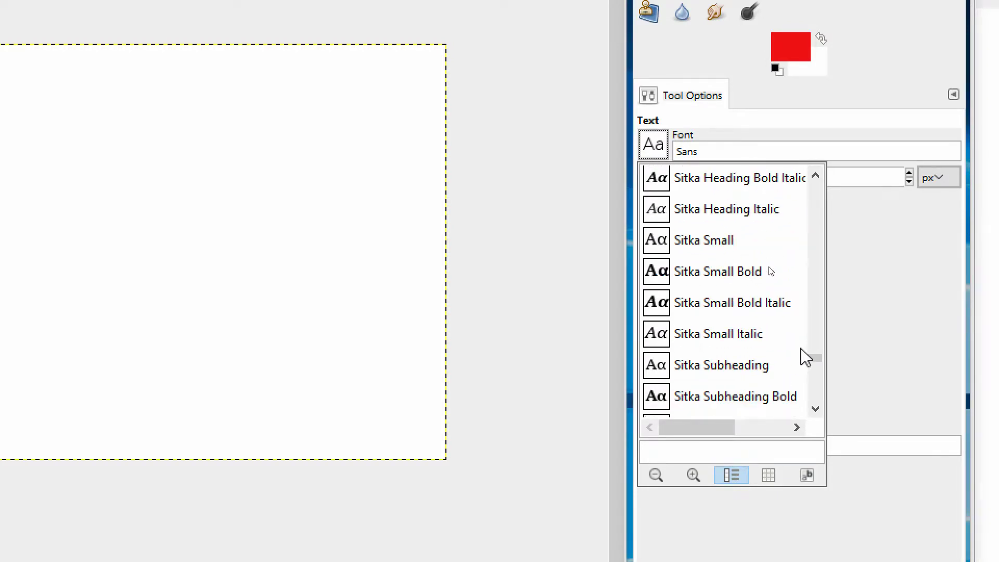
{"action": "scroll", "coordinate": [806, 358], "scroll_direction": "down", "scroll_amount": 8}
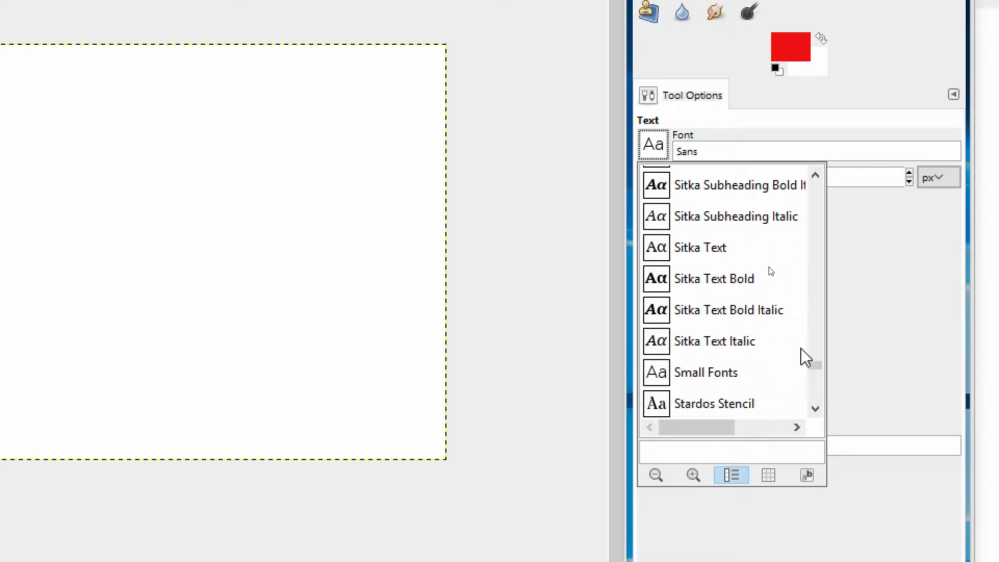
{"action": "scroll", "coordinate": [806, 358], "scroll_direction": "down", "scroll_amount": 1}
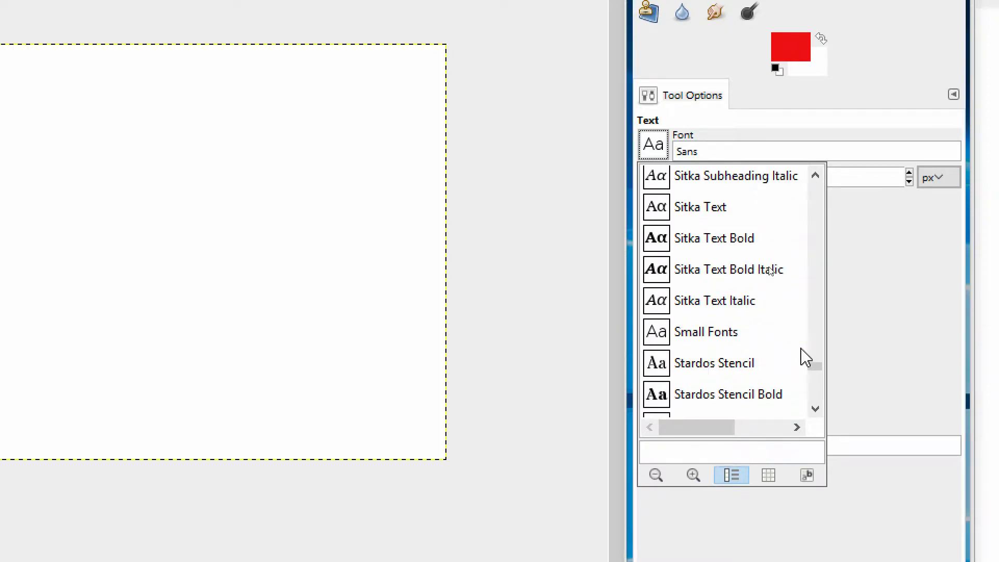
{"action": "double_click", "coordinate": [719, 403]}
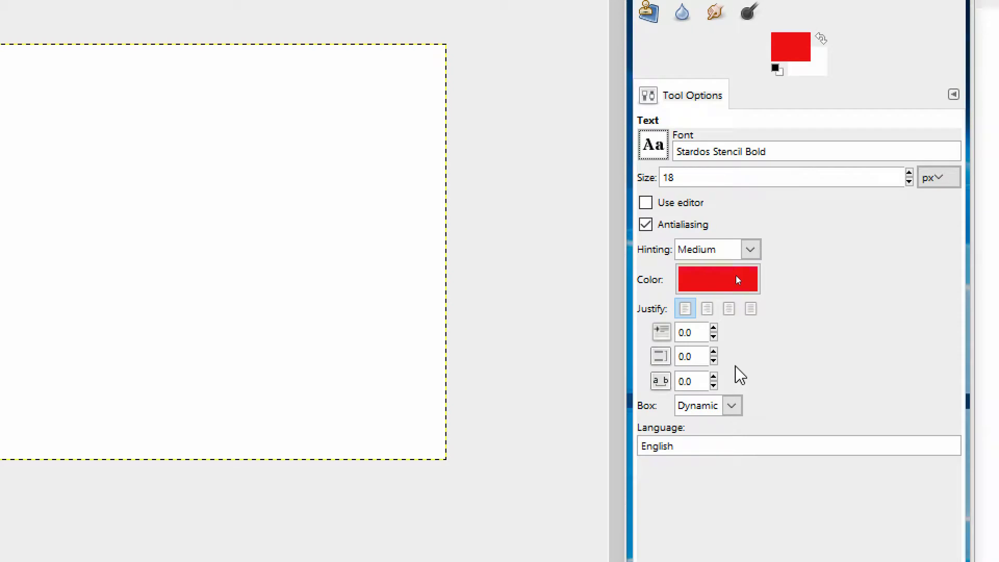
Step: Centre-align the text and type PILLOCK on the canvas, fixing the typo
{"action": "left_click", "coordinate": [729, 308]}
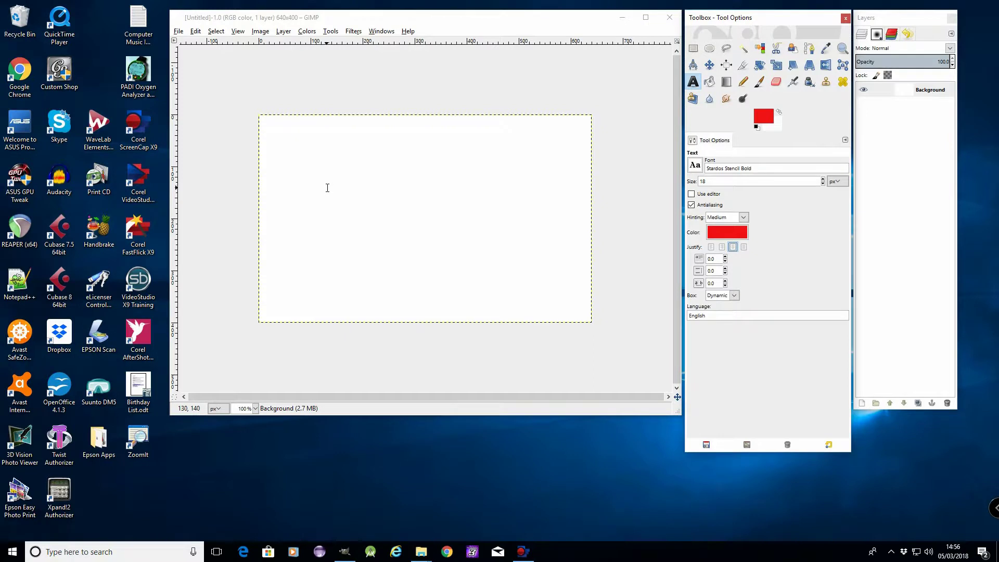
{"action": "left_click", "coordinate": [327, 188]}
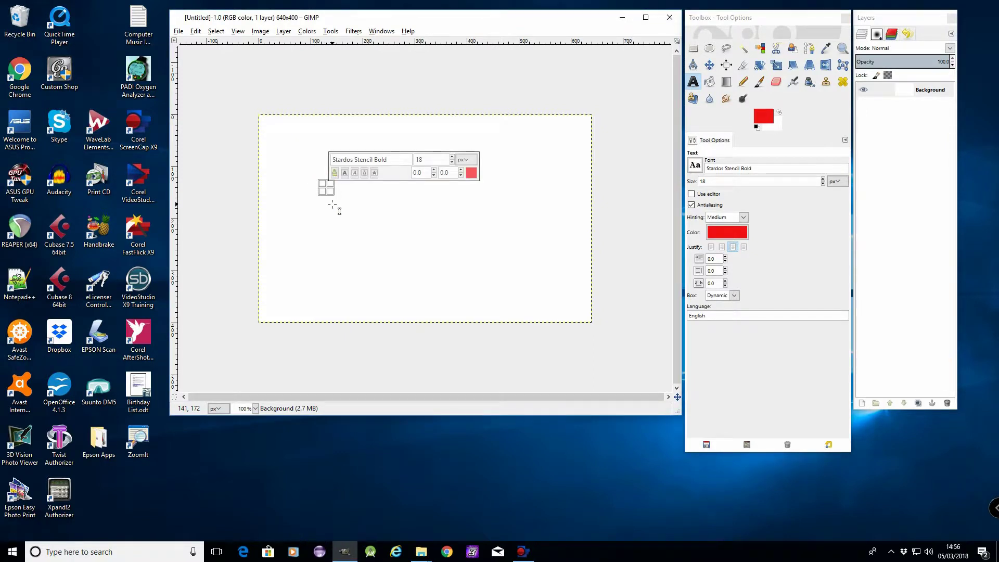
{"action": "type", "text": "PILLO"}
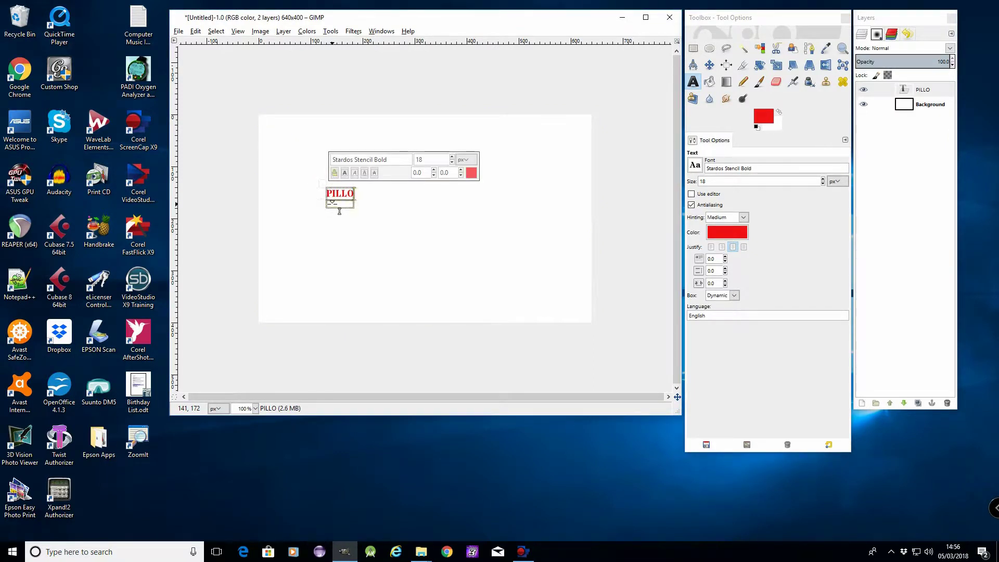
{"action": "type", "text": "COK"}
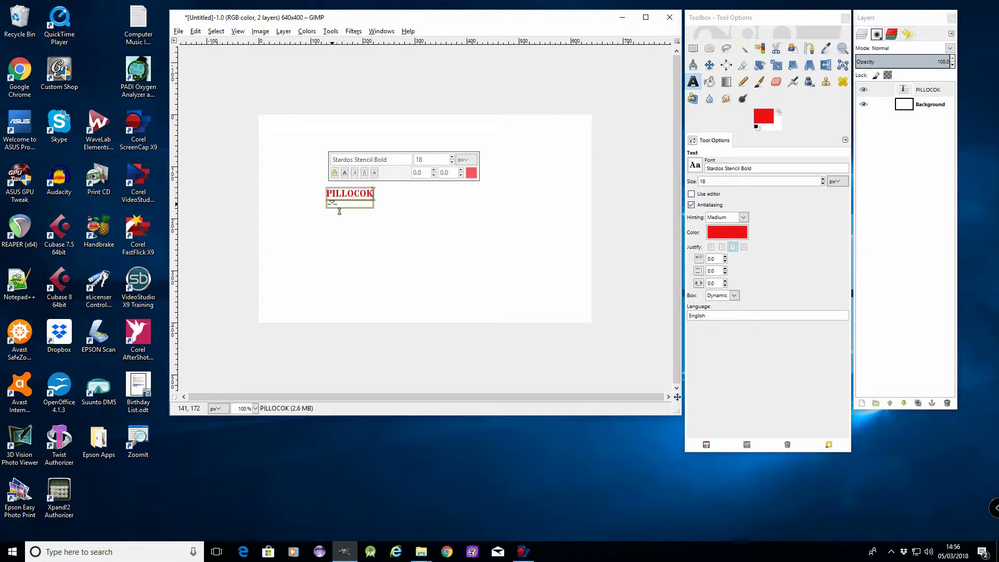
{"action": "key", "text": "BackSpace"}
{"action": "key", "text": "BackSpace"}
{"action": "key", "text": "BackSpace"}
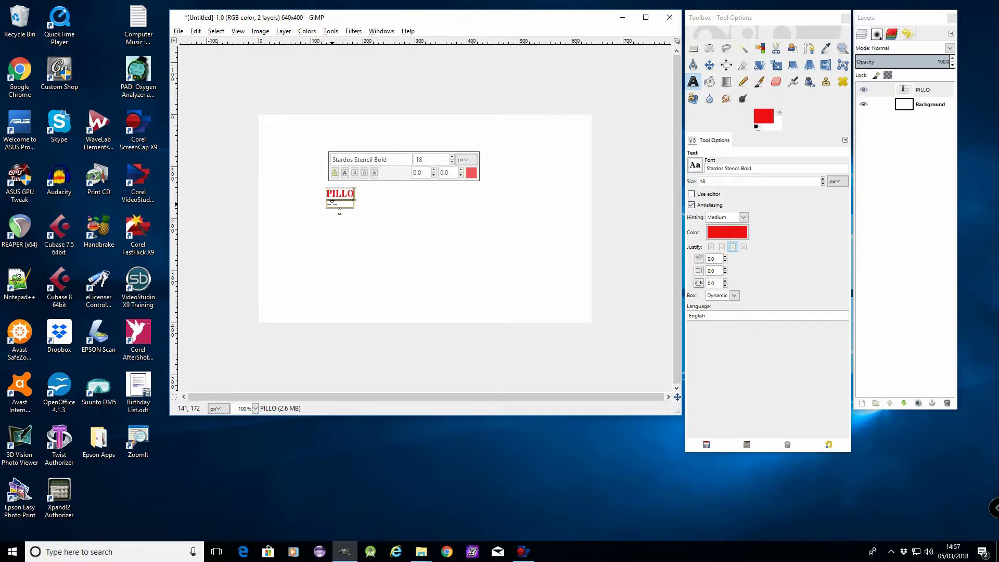
{"action": "type", "text": "CK"}
{"action": "key", "text": "BackSpace"}
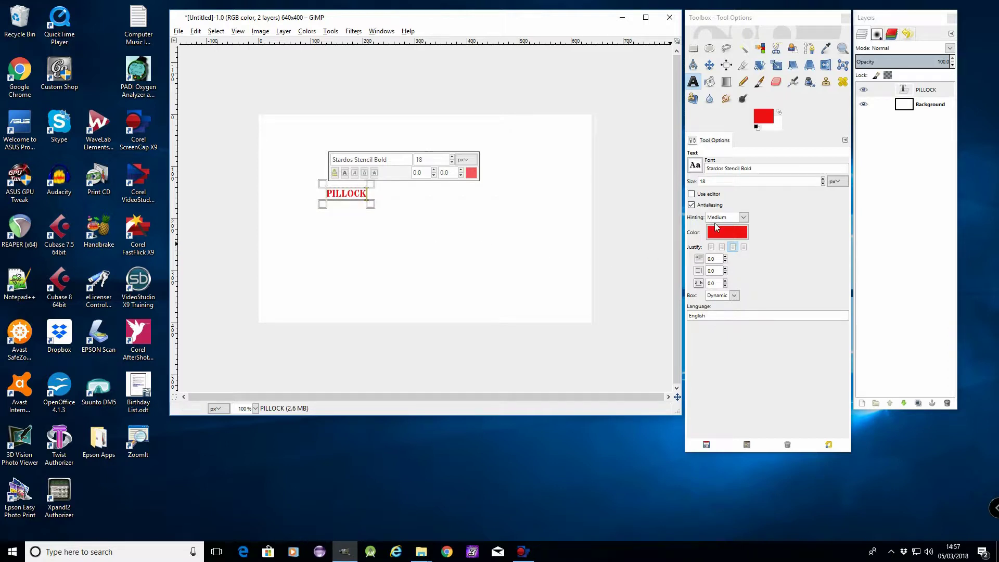
Step: Adjust the PILLOCK font size with the spin buttons toward 100 px
{"action": "left_click", "coordinate": [822, 179]}
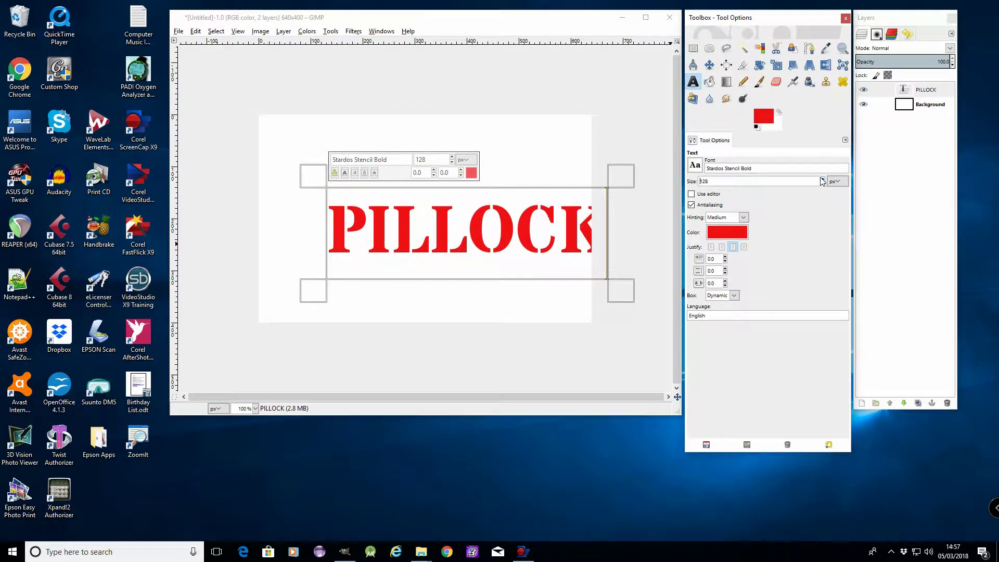
{"action": "left_click", "coordinate": [823, 184]}
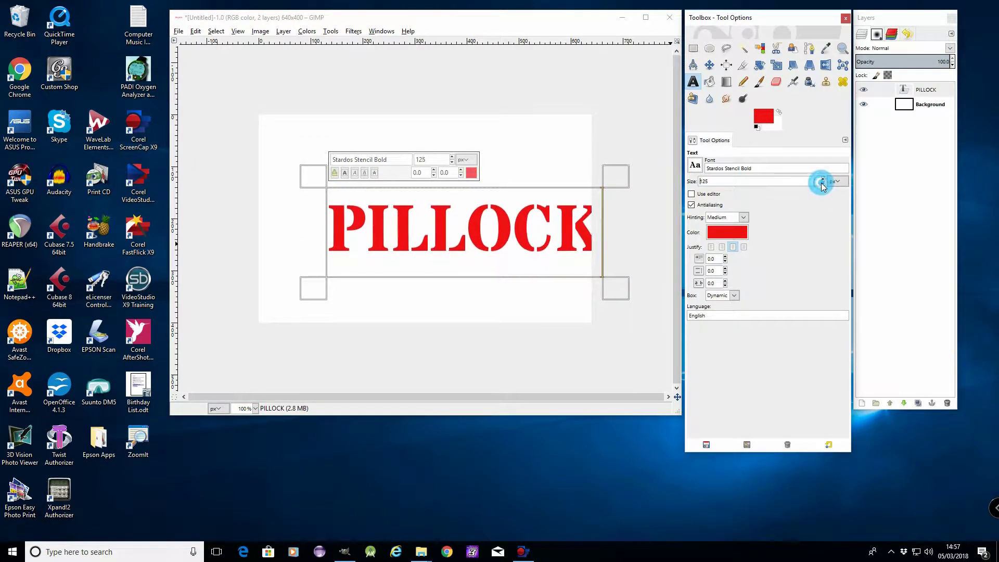
{"action": "left_click", "coordinate": [822, 184]}
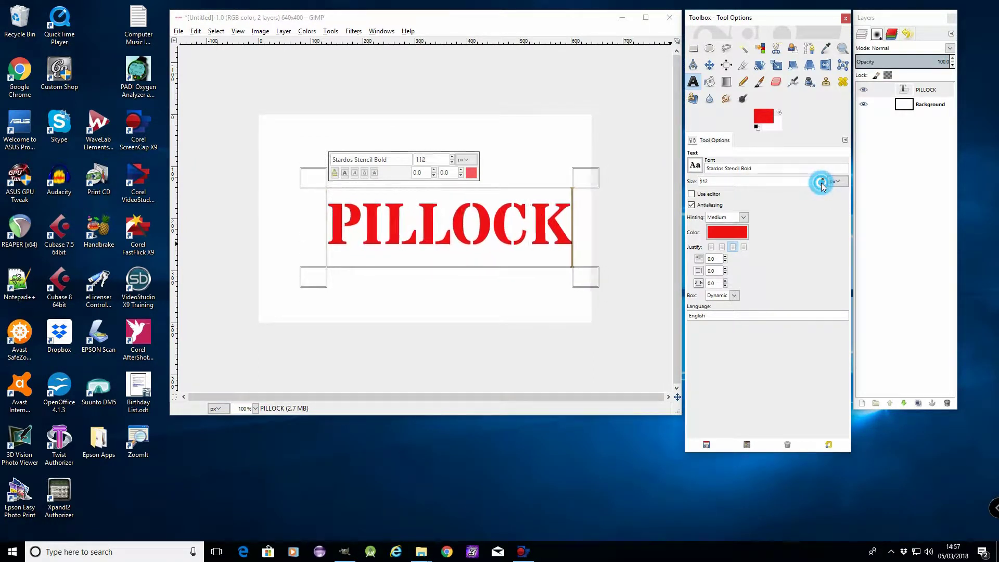
{"action": "left_click", "coordinate": [823, 185]}
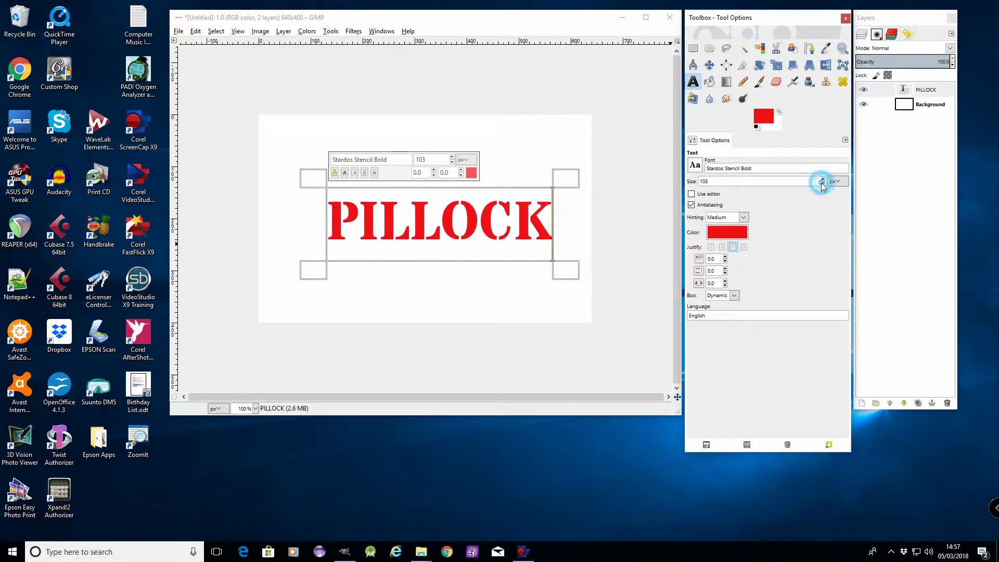
{"action": "left_click", "coordinate": [823, 185]}
{"action": "left_click", "coordinate": [823, 184]}
Step: Settle the text at 100 px and add a transparency-filled layer above it
{"action": "left_click", "coordinate": [823, 184]}
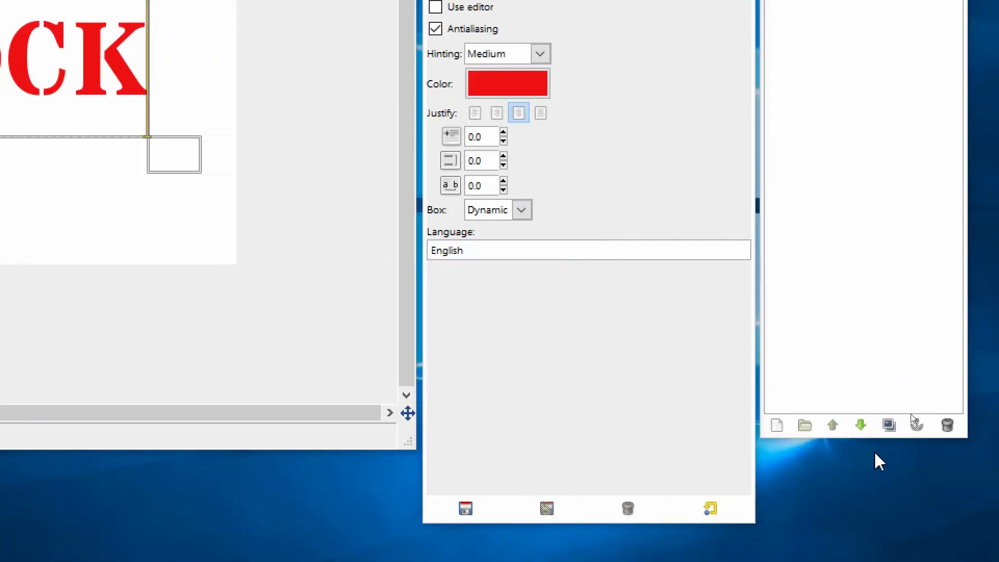
{"action": "left_click", "coordinate": [778, 427]}
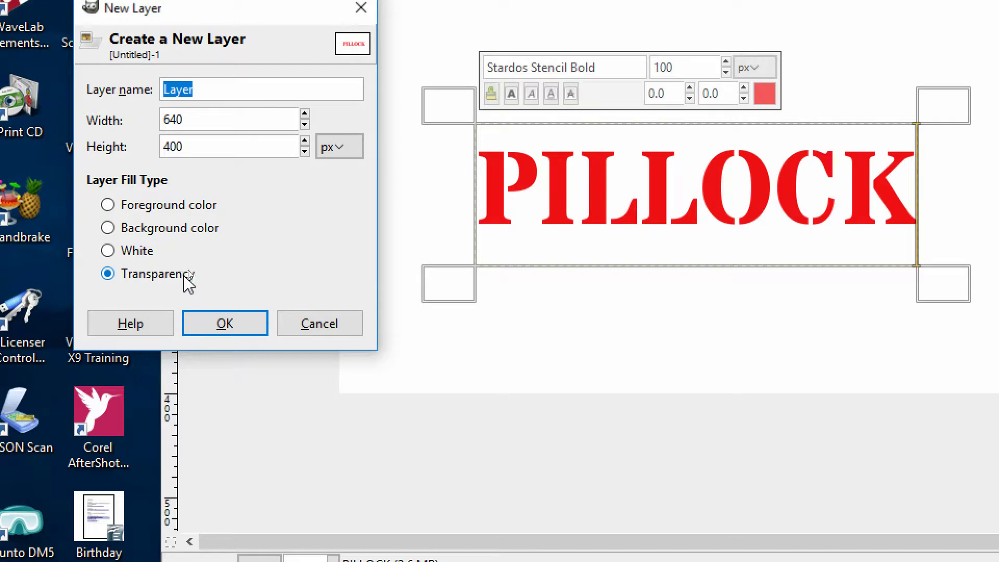
{"action": "left_click", "coordinate": [233, 324]}
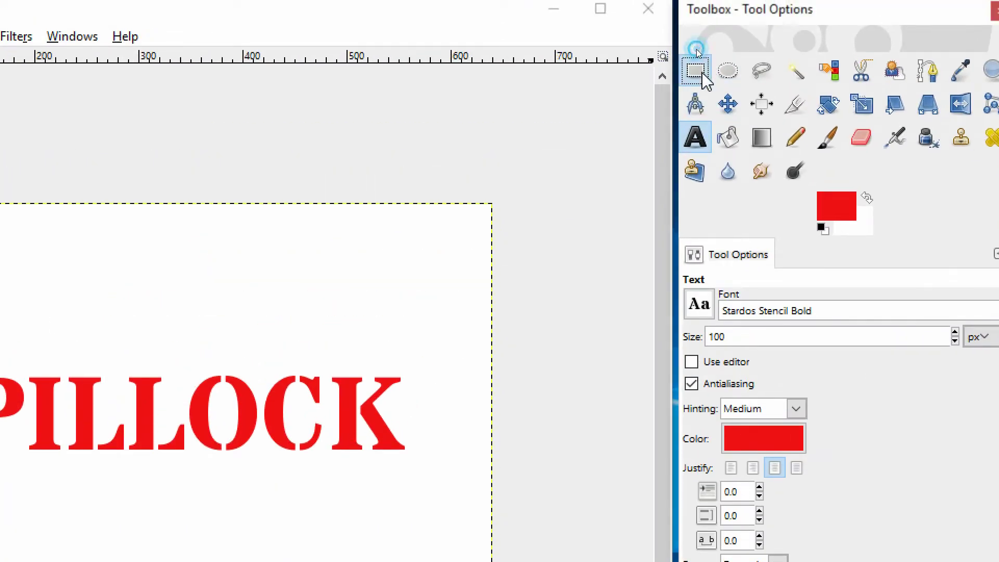
{"action": "left_click", "coordinate": [700, 72]}
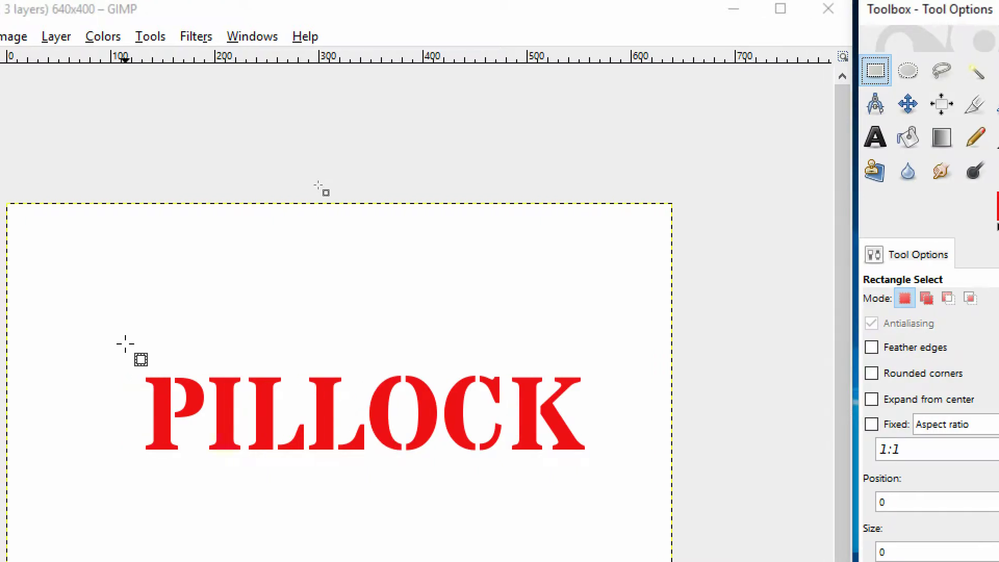
Step: Draw a 474×132 px rectangle selection at 103,135 evenly framing the PILLOCK lettering
{"action": "left_click_drag", "start_coordinate": [84, 333], "coordinate": [625, 516]}
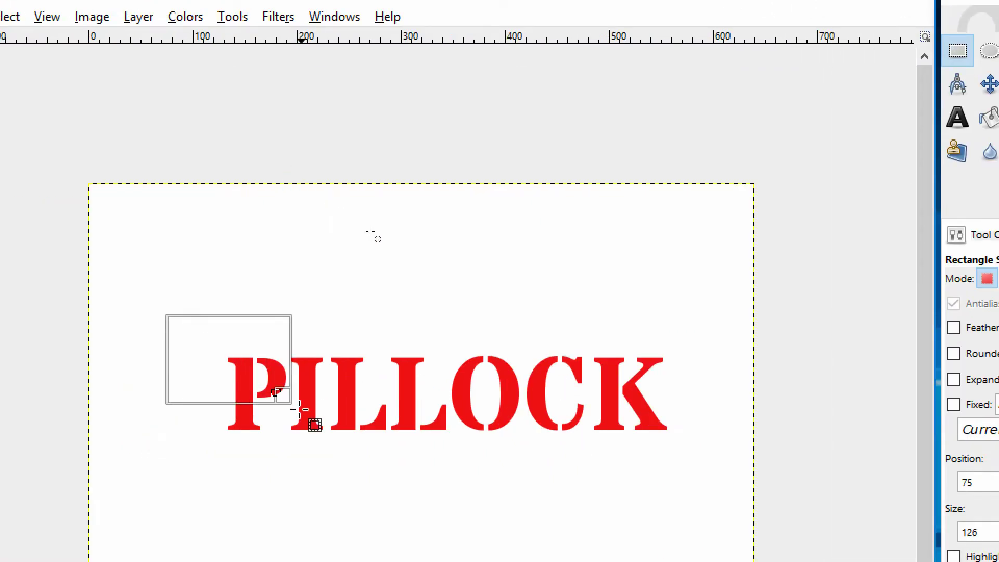
{"action": "left_click_drag", "start_coordinate": [707, 486], "coordinate": [710, 463]}
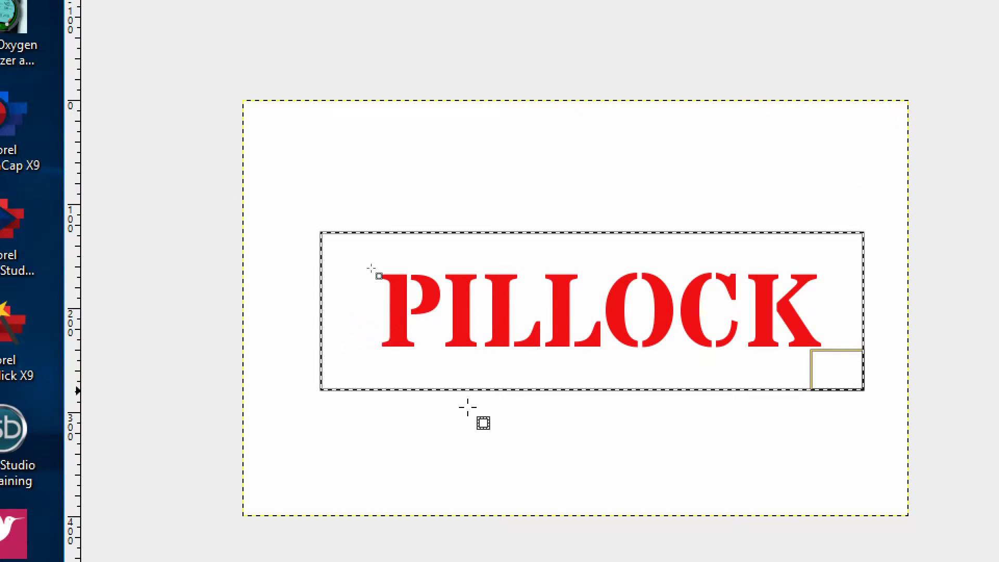
{"action": "left_click", "coordinate": [305, 251]}
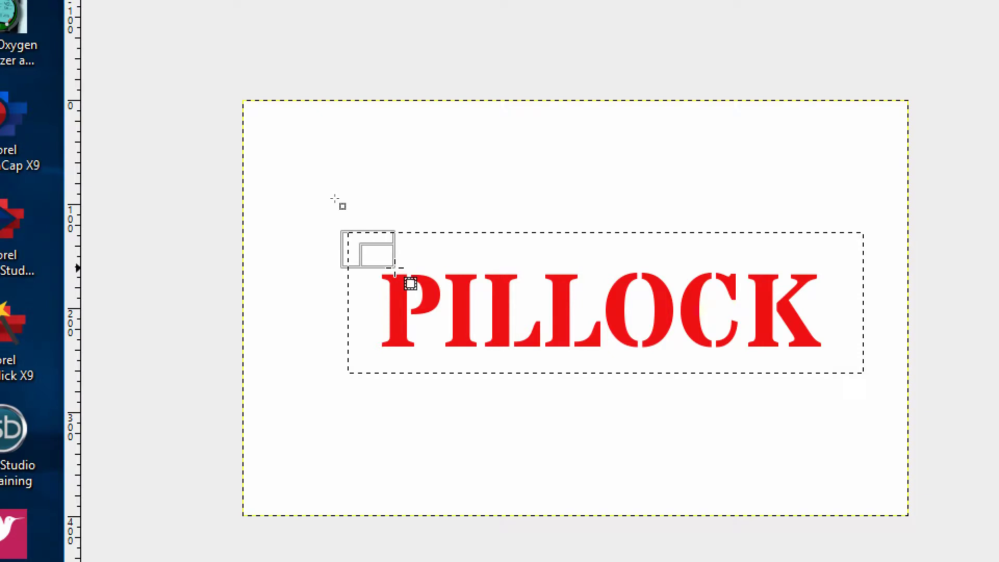
{"action": "left_click", "coordinate": [414, 283]}
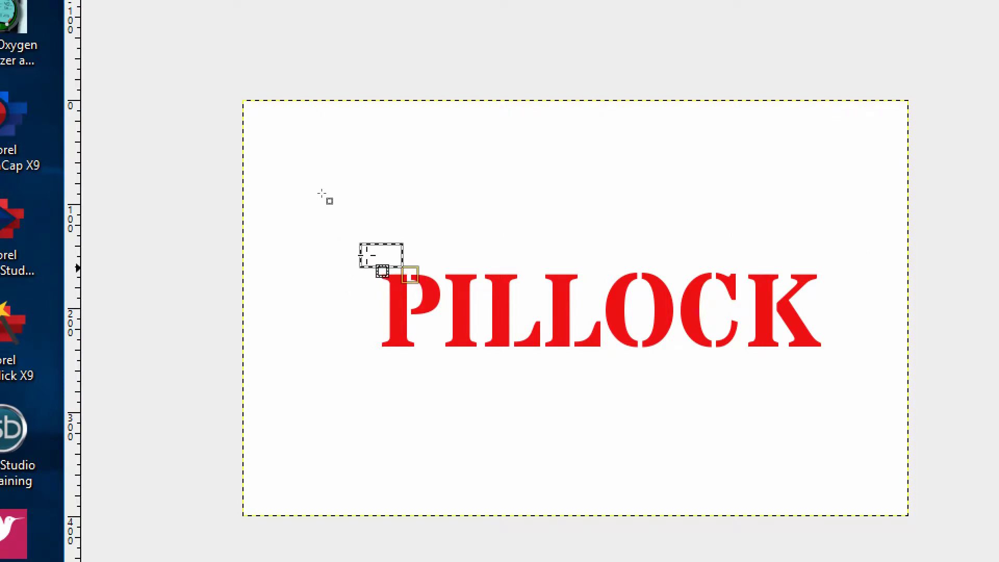
{"action": "left_click", "coordinate": [321, 194]}
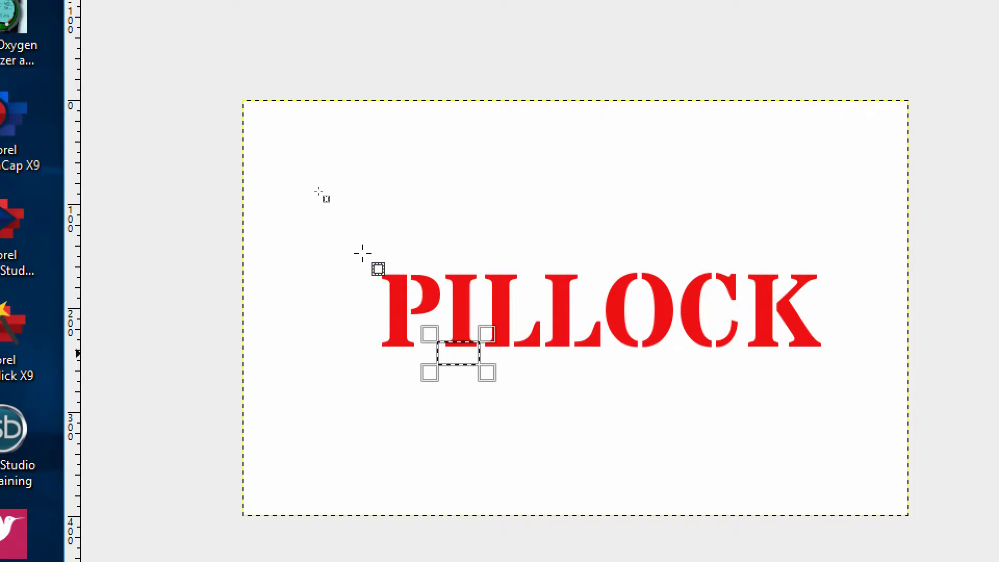
{"action": "left_click_drag", "start_coordinate": [364, 258], "coordinate": [837, 366]}
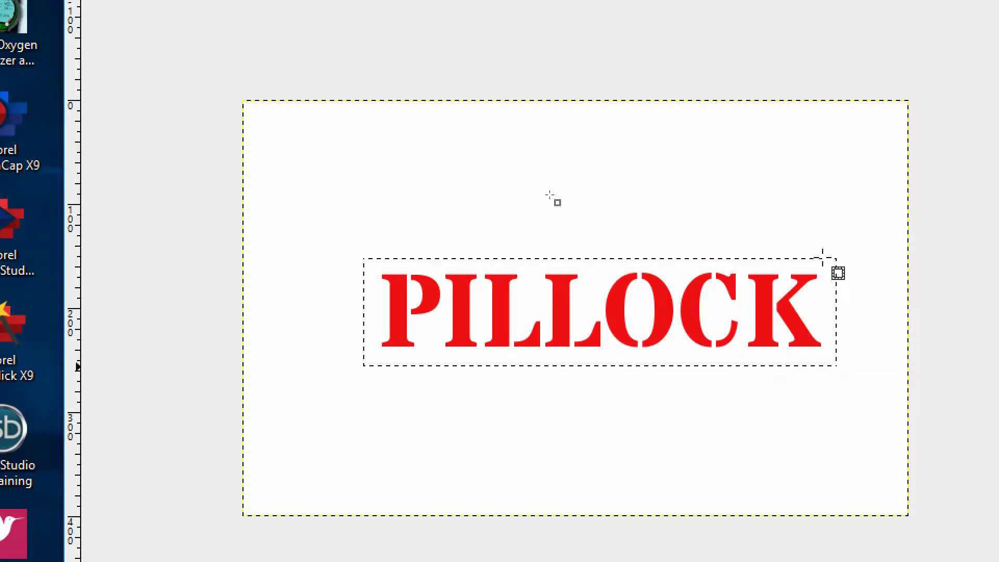
{"action": "left_click_drag", "start_coordinate": [828, 267], "coordinate": [830, 256]}
{"action": "left_click", "coordinate": [322, 194]}
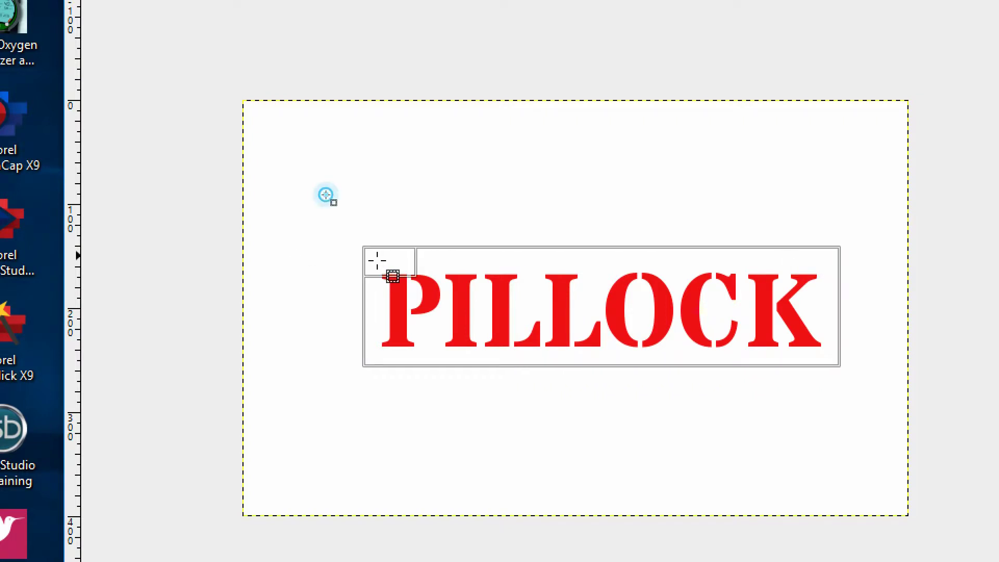
{"action": "left_click", "coordinate": [322, 194]}
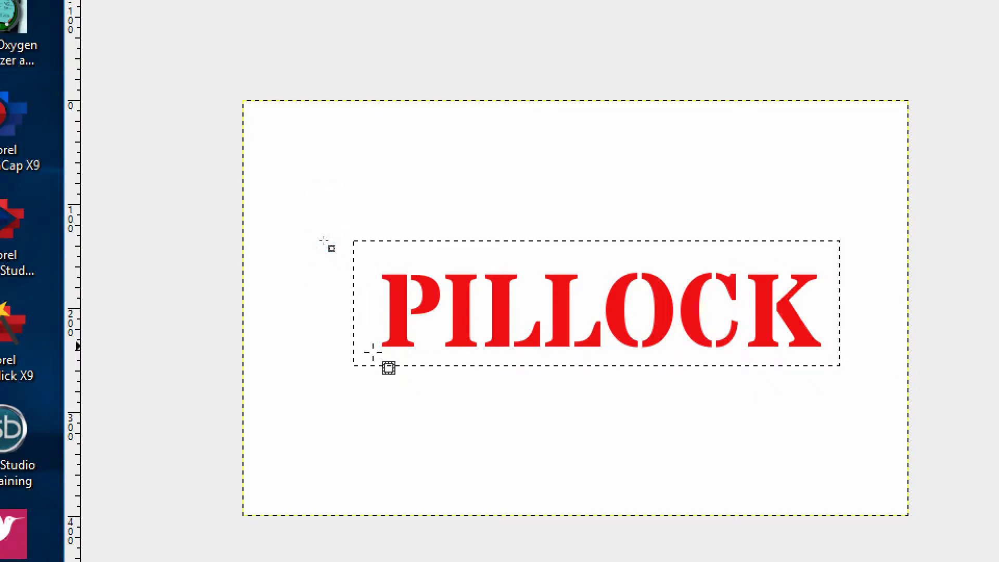
{"action": "mouse_move", "coordinate": [372, 353]}
{"action": "left_mouse_down"}
{"action": "mouse_move", "coordinate": [379, 348]}
{"action": "mouse_move", "coordinate": [370, 361]}
{"action": "mouse_move", "coordinate": [381, 362]}
{"action": "left_mouse_up"}
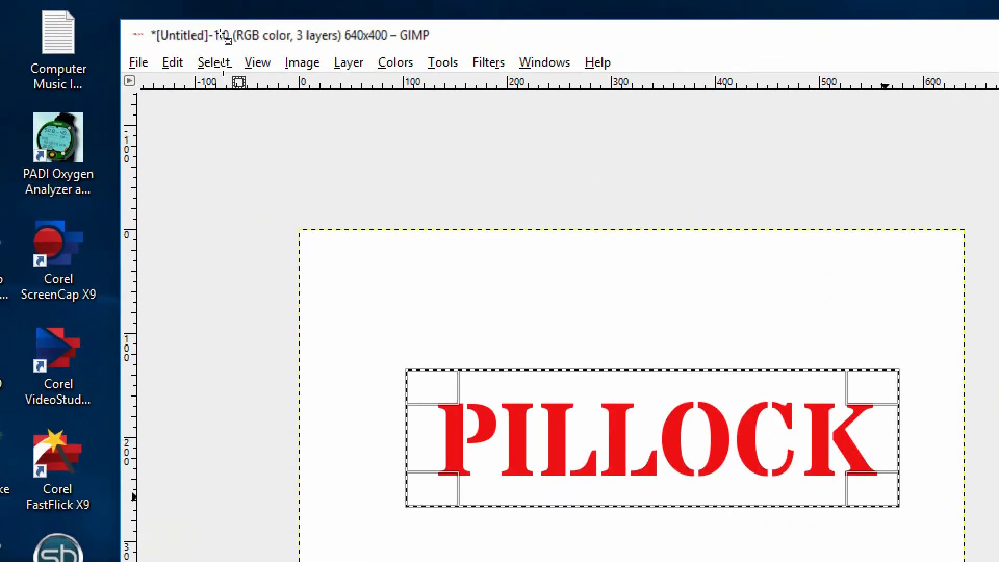
Step: Turn the rectangle into a 5 px border selection with Select > Border
{"action": "left_click", "coordinate": [214, 62]}
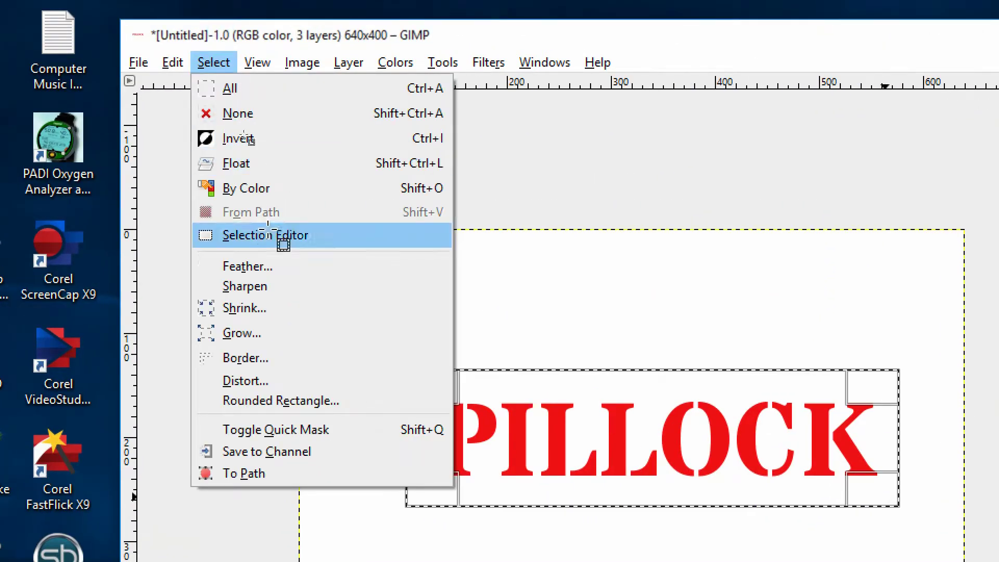
{"action": "left_click", "coordinate": [248, 358]}
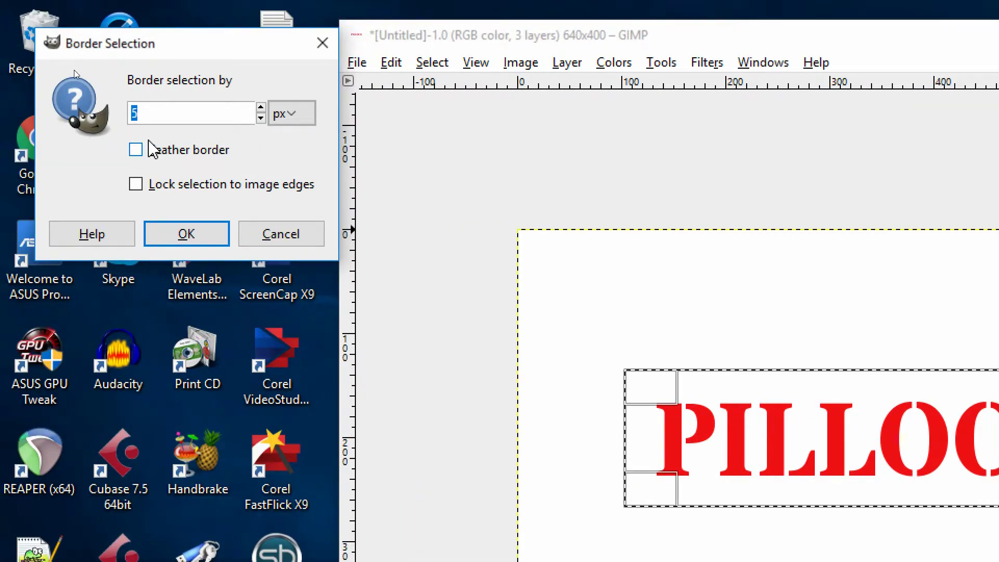
{"action": "left_click", "coordinate": [209, 234]}
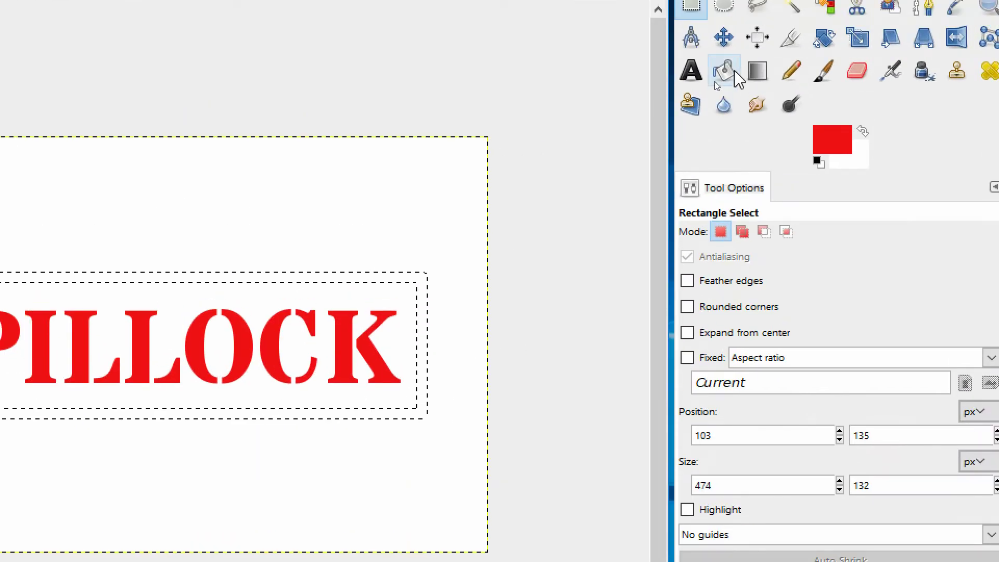
Step: Bucket-fill the border band with red to form the stamp frame
{"action": "left_click", "coordinate": [715, 79]}
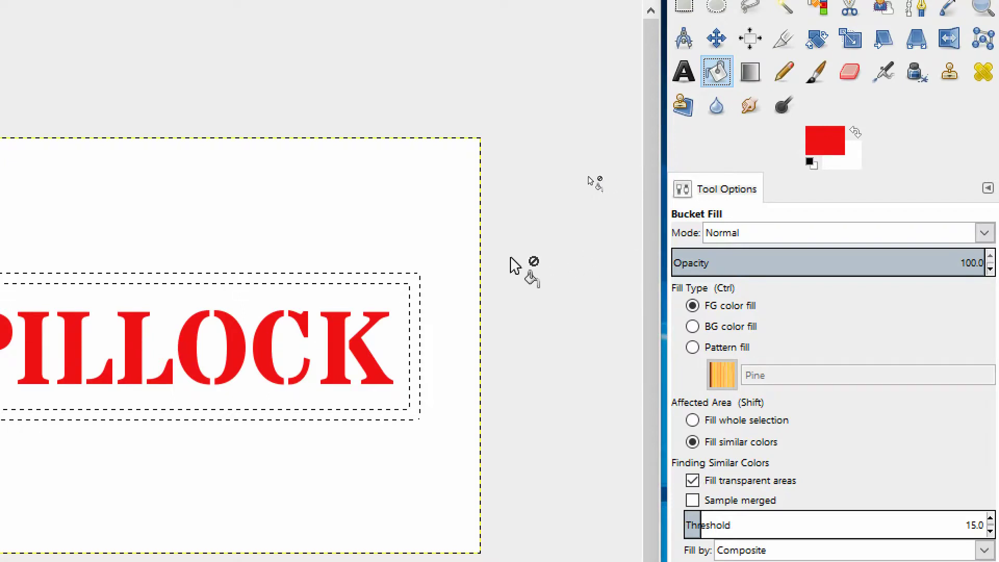
{"action": "left_click", "coordinate": [415, 280]}
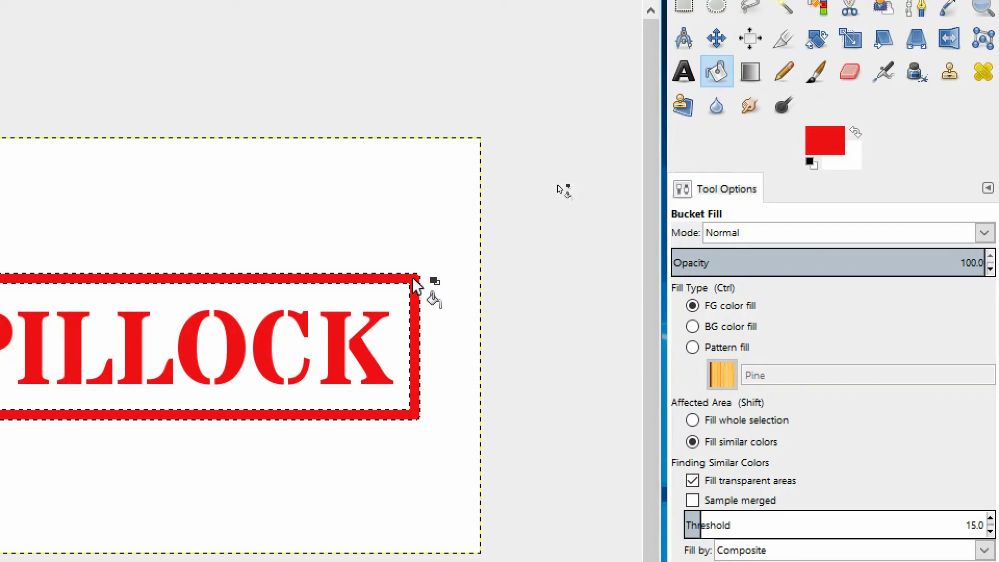
{"action": "key", "text": "ctrl"}
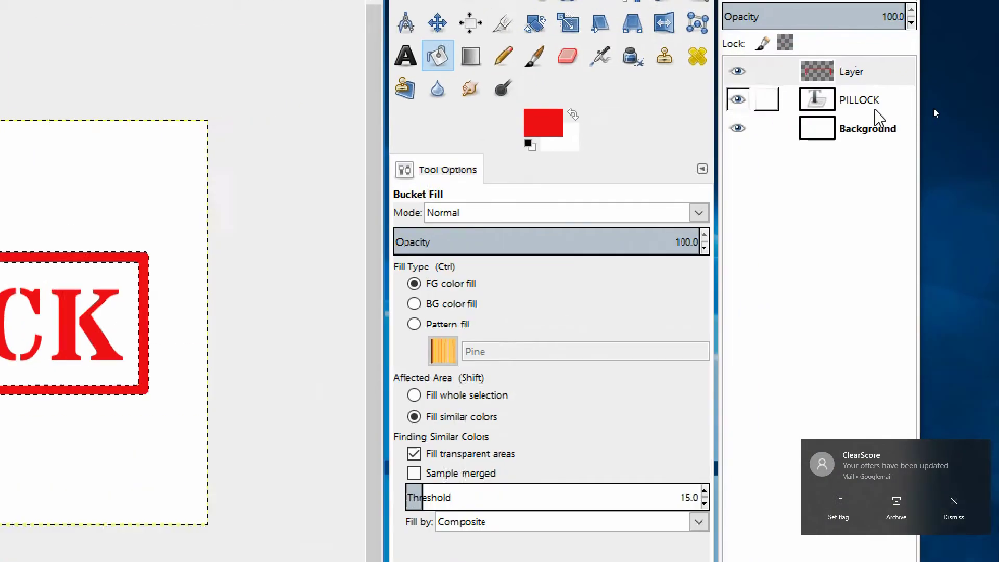
Step: Merge the red frame layer down into the PILLOCK text layer
{"action": "left_click", "coordinate": [857, 76]}
{"action": "right_click", "coordinate": [855, 79]}
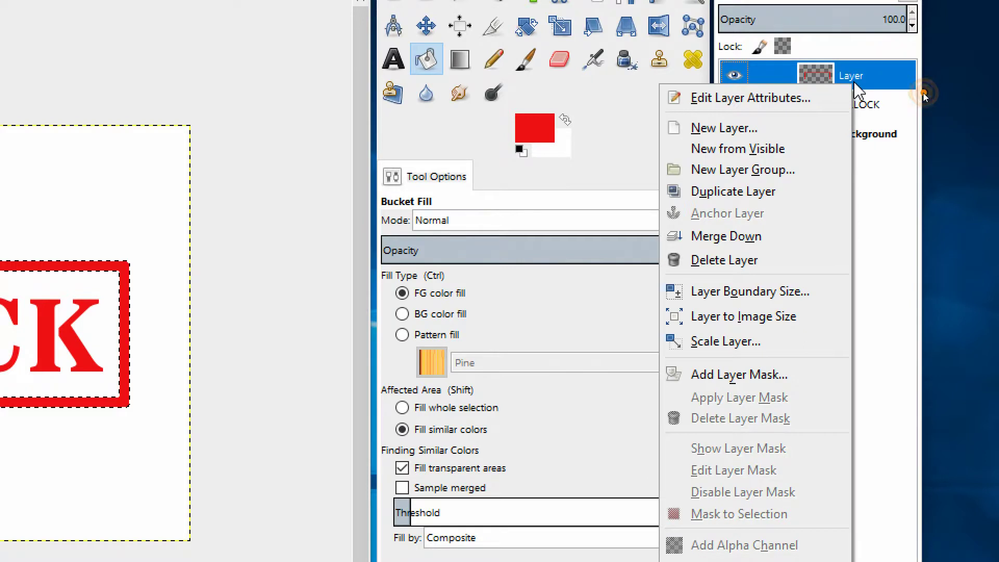
{"action": "left_click", "coordinate": [761, 237]}
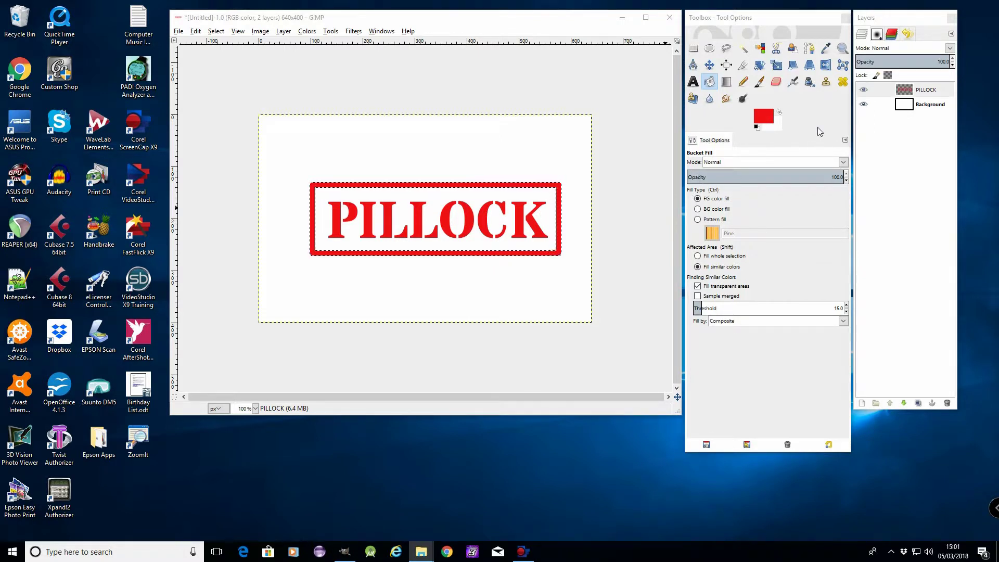
Step: Load the Paintbrush with the Confetti brush at size 13 and select the PILLOCK layer
{"action": "left_click", "coordinate": [760, 83]}
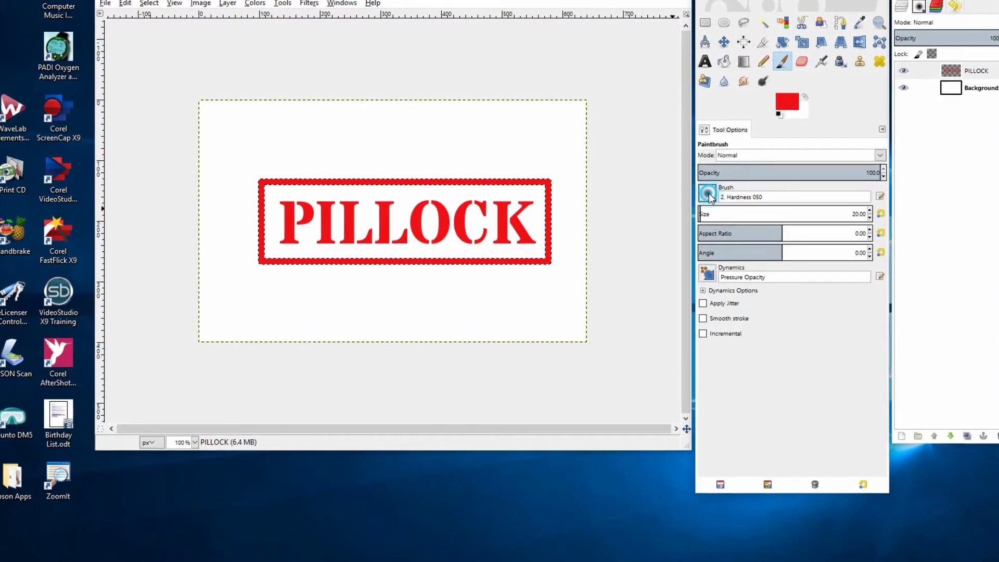
{"action": "left_click", "coordinate": [696, 196]}
{"action": "left_click", "coordinate": [743, 281]}
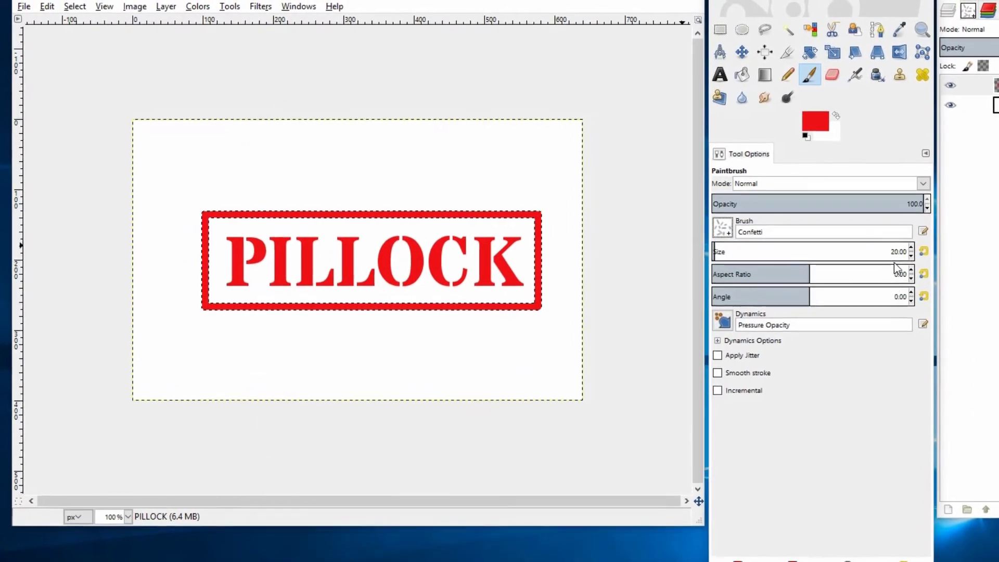
{"action": "left_click", "coordinate": [917, 262]}
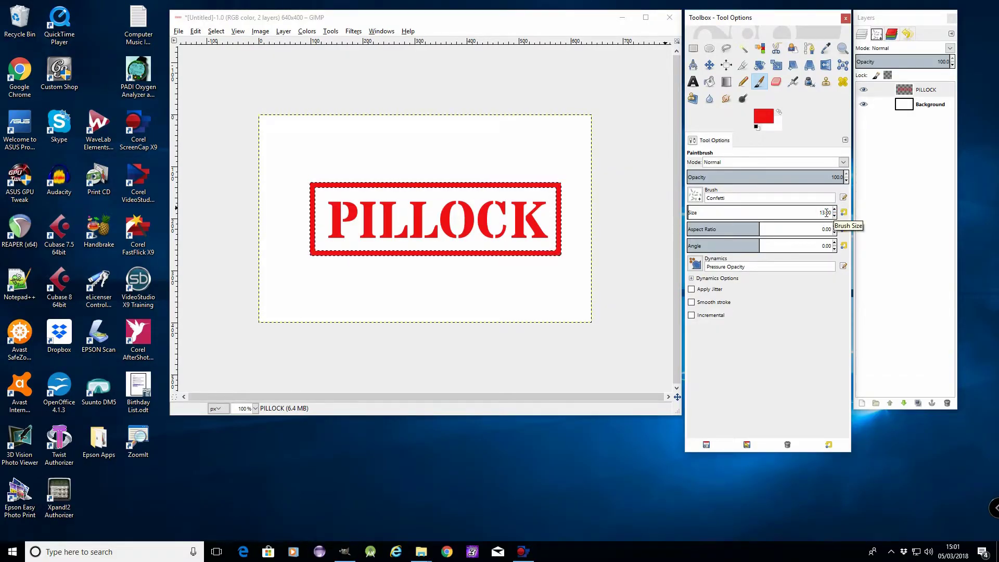
{"action": "left_click", "coordinate": [928, 92]}
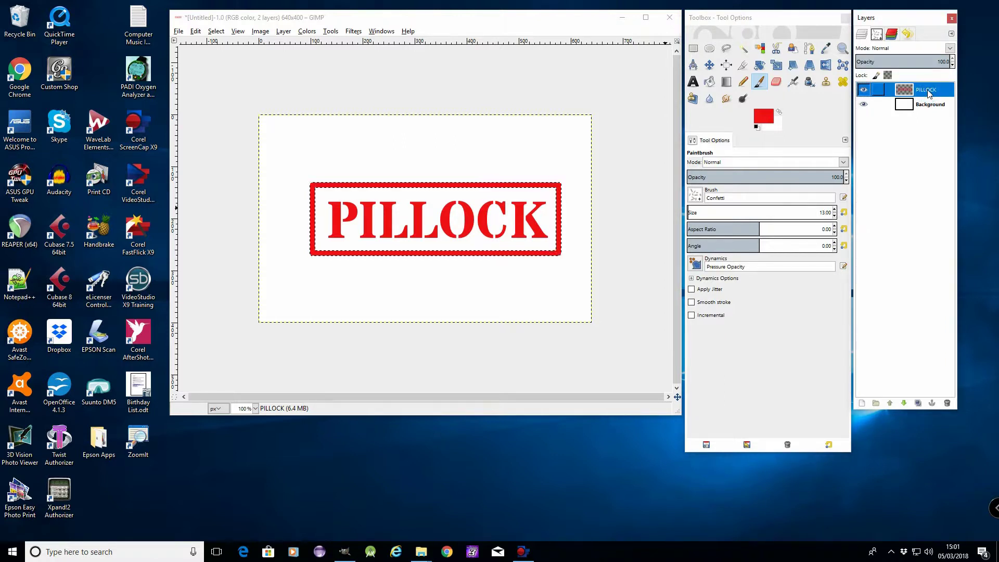
Step: Add a White (full opacity) layer mask to the PILLOCK layer
{"action": "right_click", "coordinate": [928, 92]}
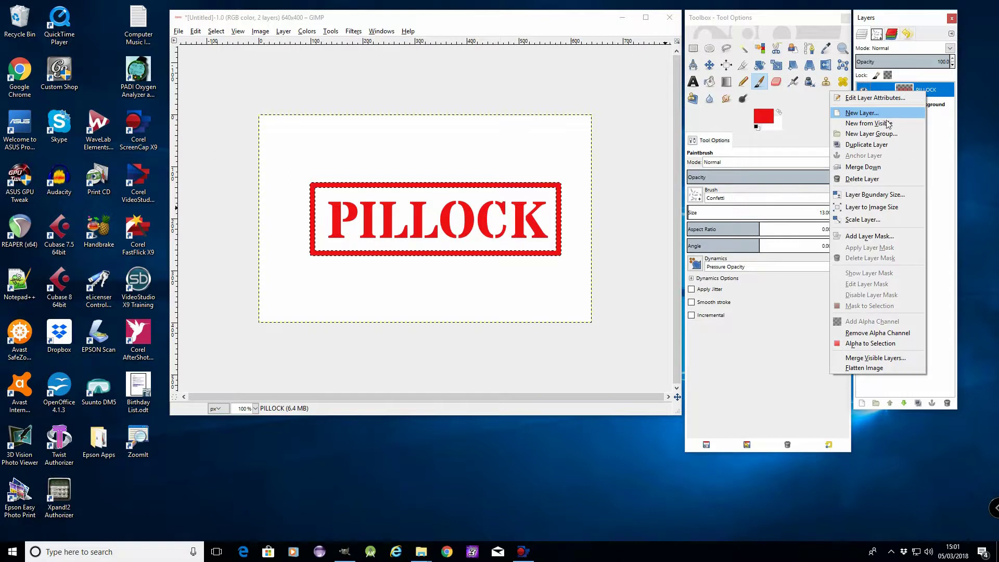
{"action": "left_click", "coordinate": [882, 236]}
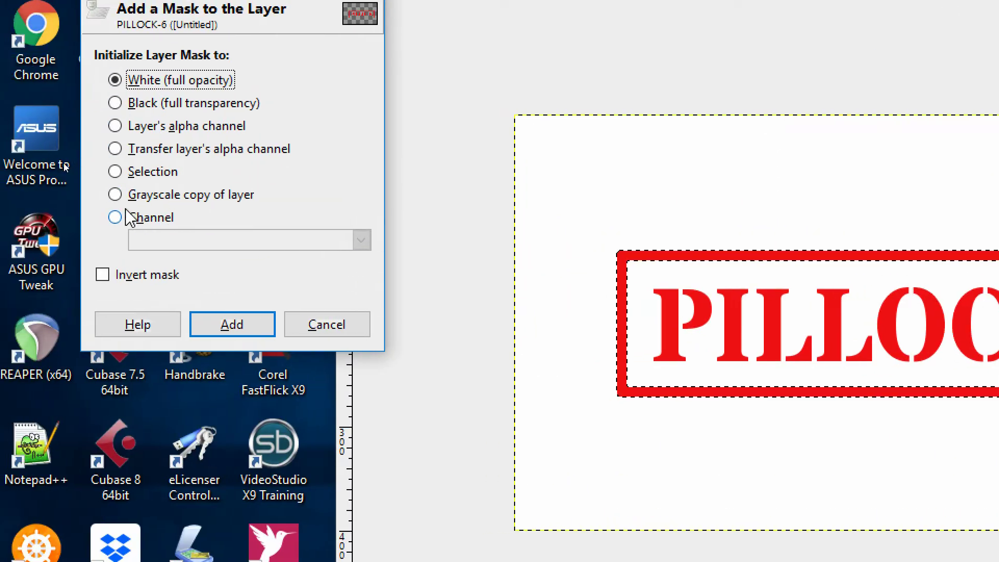
{"action": "left_click", "coordinate": [251, 329]}
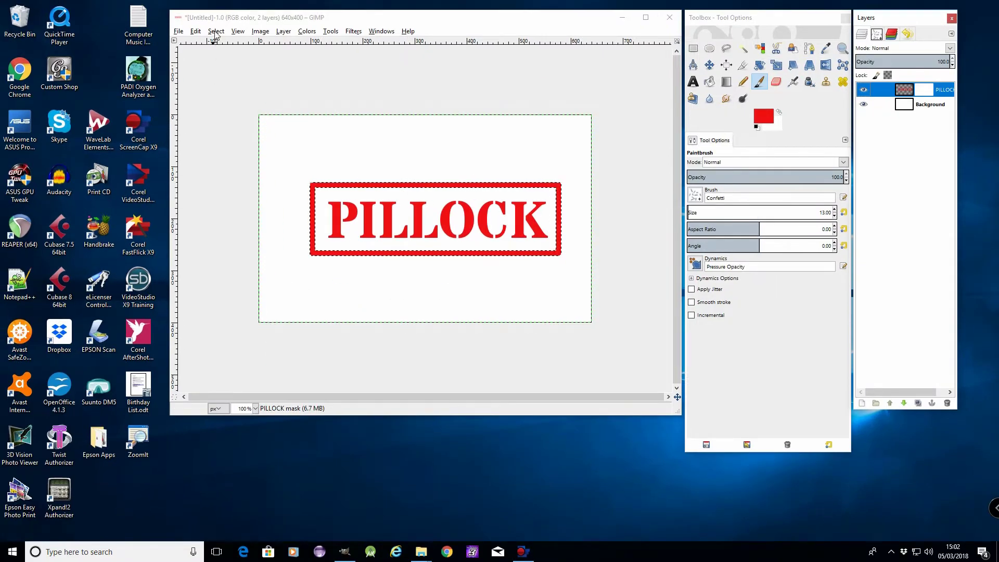
Step: Clear the selection and roughen the frame's right and top edges with Confetti strokes
{"action": "left_click", "coordinate": [215, 32]}
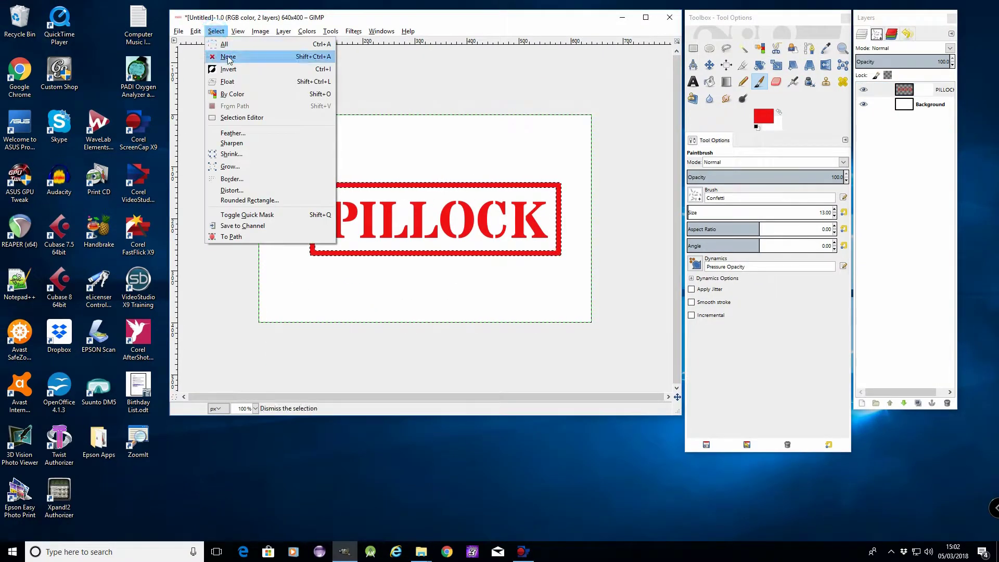
{"action": "left_click", "coordinate": [232, 58]}
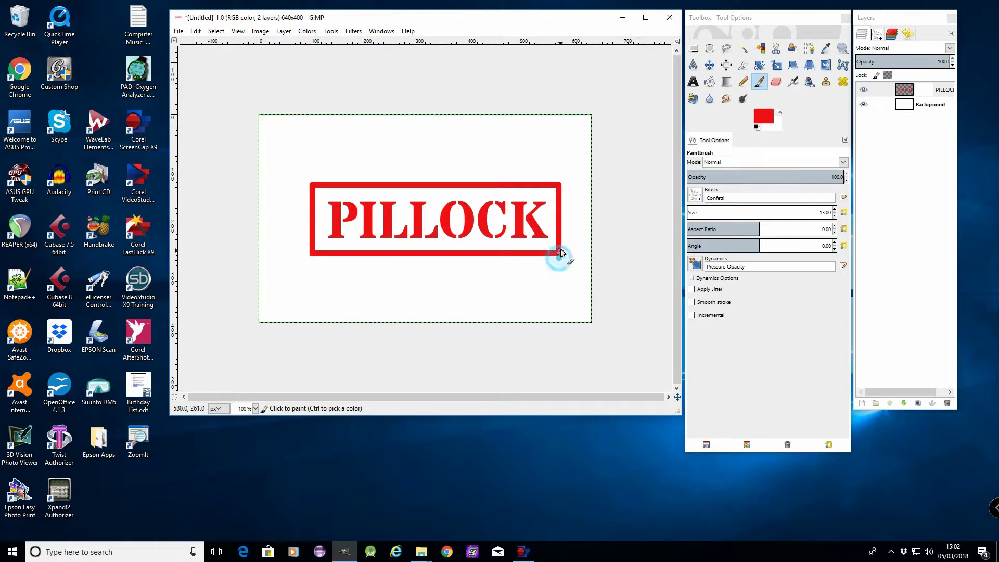
{"action": "mouse_move", "coordinate": [560, 250]}
{"action": "left_mouse_down"}
{"action": "mouse_move", "coordinate": [560, 192]}
{"action": "mouse_move", "coordinate": [542, 182]}
{"action": "mouse_move", "coordinate": [498, 192]}
{"action": "left_mouse_up"}
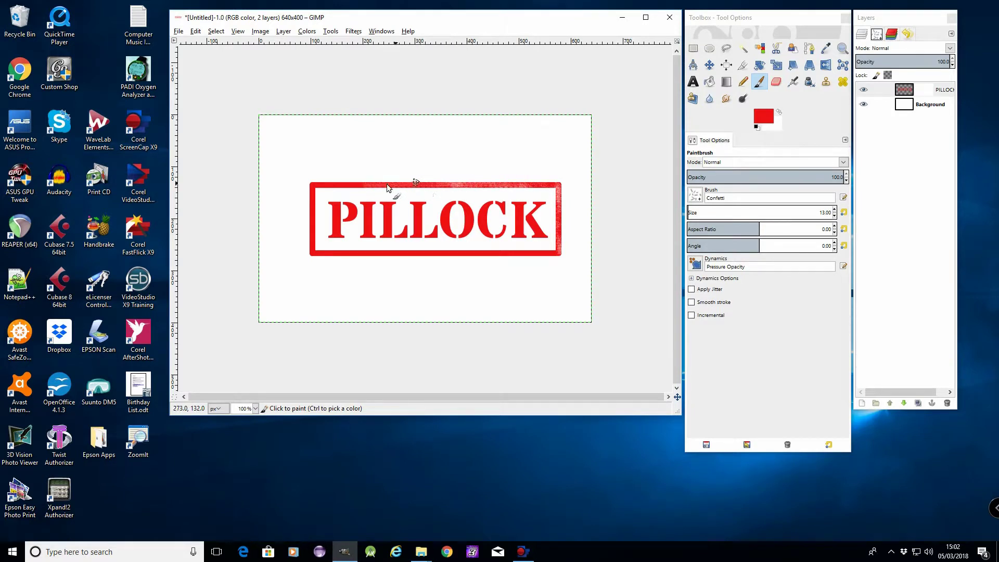
{"action": "mouse_move", "coordinate": [350, 192]}
{"action": "left_mouse_down"}
{"action": "mouse_move", "coordinate": [314, 186]}
{"action": "mouse_move", "coordinate": [332, 180]}
{"action": "mouse_move", "coordinate": [318, 201]}
{"action": "mouse_move", "coordinate": [307, 194]}
{"action": "mouse_move", "coordinate": [317, 242]}
{"action": "mouse_move", "coordinate": [308, 210]}
{"action": "mouse_move", "coordinate": [337, 254]}
{"action": "mouse_move", "coordinate": [314, 247]}
{"action": "mouse_move", "coordinate": [430, 253]}
{"action": "mouse_move", "coordinate": [411, 265]}
{"action": "mouse_move", "coordinate": [536, 263]}
{"action": "left_mouse_up"}
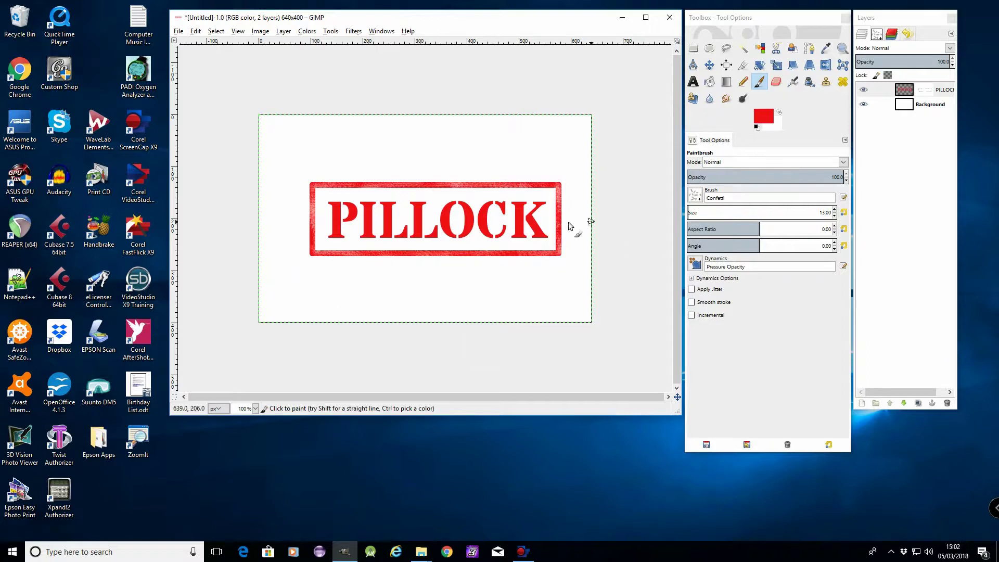
Step: Paint worn Confetti texture over the PILLOCK letters, shrinking the brush to size 9
{"action": "mouse_move", "coordinate": [569, 225]}
{"action": "left_mouse_down"}
{"action": "mouse_move", "coordinate": [499, 234]}
{"action": "mouse_move", "coordinate": [516, 211]}
{"action": "mouse_move", "coordinate": [536, 209]}
{"action": "mouse_move", "coordinate": [515, 231]}
{"action": "mouse_move", "coordinate": [481, 215]}
{"action": "mouse_move", "coordinate": [504, 206]}
{"action": "mouse_move", "coordinate": [362, 251]}
{"action": "mouse_move", "coordinate": [365, 214]}
{"action": "mouse_move", "coordinate": [320, 212]}
{"action": "mouse_move", "coordinate": [389, 202]}
{"action": "mouse_move", "coordinate": [314, 232]}
{"action": "mouse_move", "coordinate": [484, 231]}
{"action": "mouse_move", "coordinate": [542, 216]}
{"action": "left_mouse_up"}
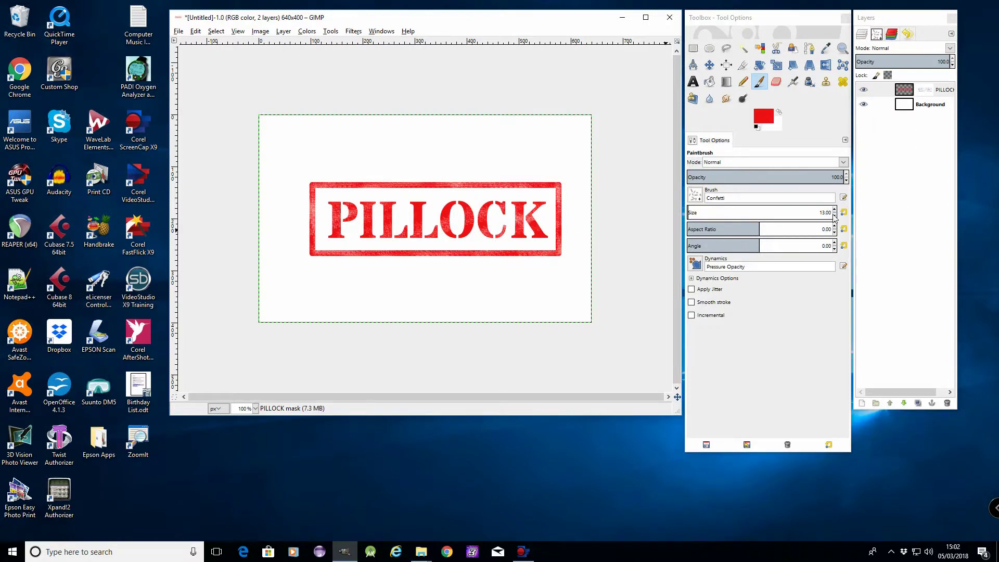
{"action": "scroll", "coordinate": [835, 215], "scroll_direction": "down", "scroll_amount": 4}
{"action": "left_click_drag", "start_coordinate": [330, 217], "coordinate": [336, 222]}
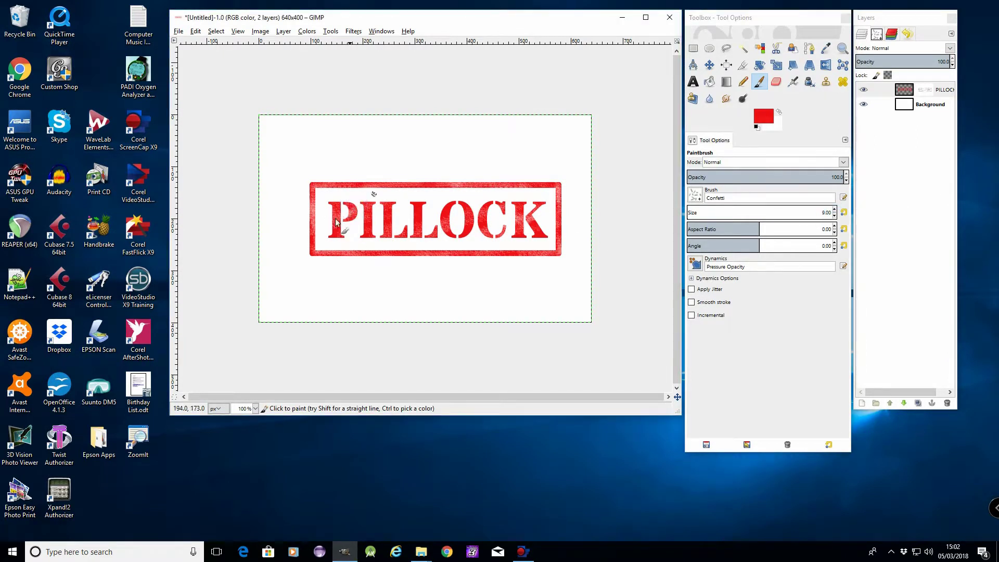
{"action": "left_click_drag", "start_coordinate": [400, 210], "coordinate": [526, 216]}
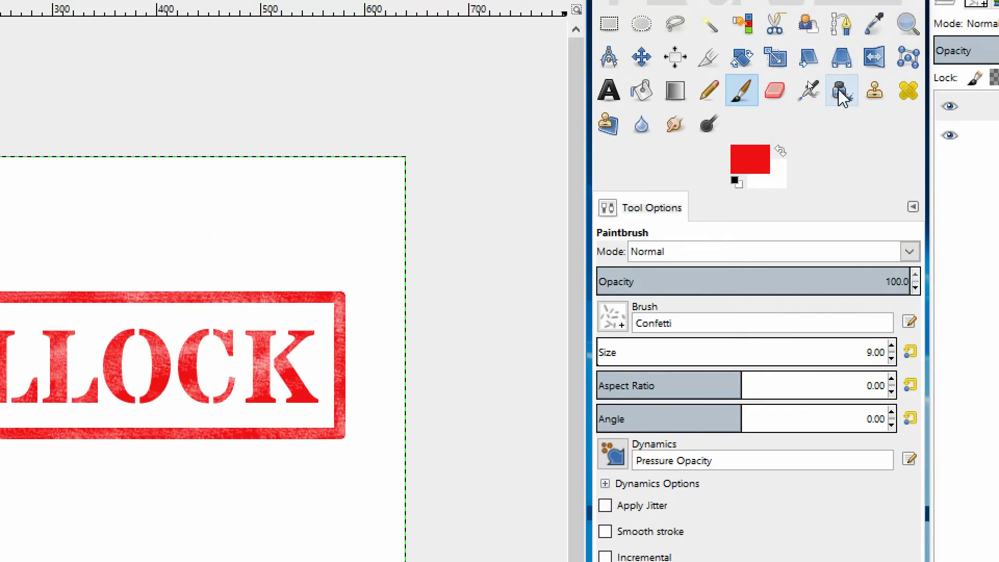
Step: Switch to the Ink tool and reduce its size to 1.0 for fine scratch lines
{"action": "left_click", "coordinate": [842, 95]}
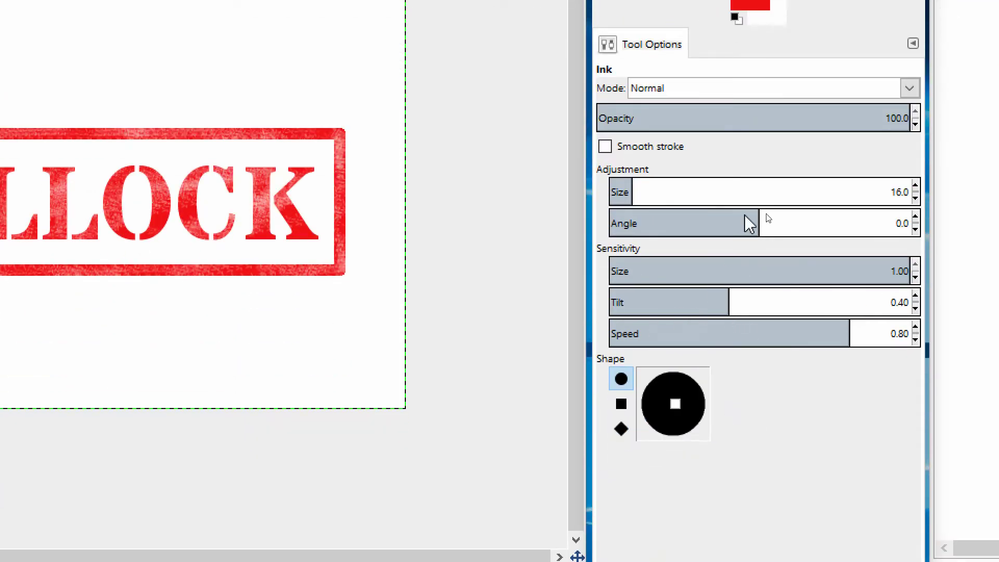
{"action": "left_click", "coordinate": [915, 200]}
{"action": "left_click", "coordinate": [915, 200]}
{"action": "left_click", "coordinate": [915, 199]}
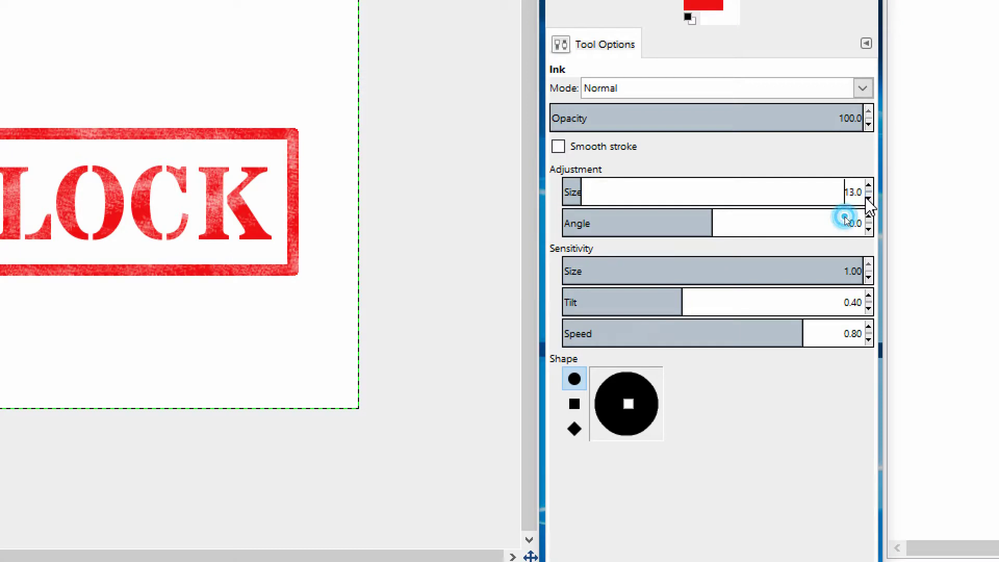
{"action": "left_click", "coordinate": [869, 200]}
{"action": "left_click", "coordinate": [869, 200]}
{"action": "left_click", "coordinate": [869, 200]}
{"action": "left_click", "coordinate": [869, 185]}
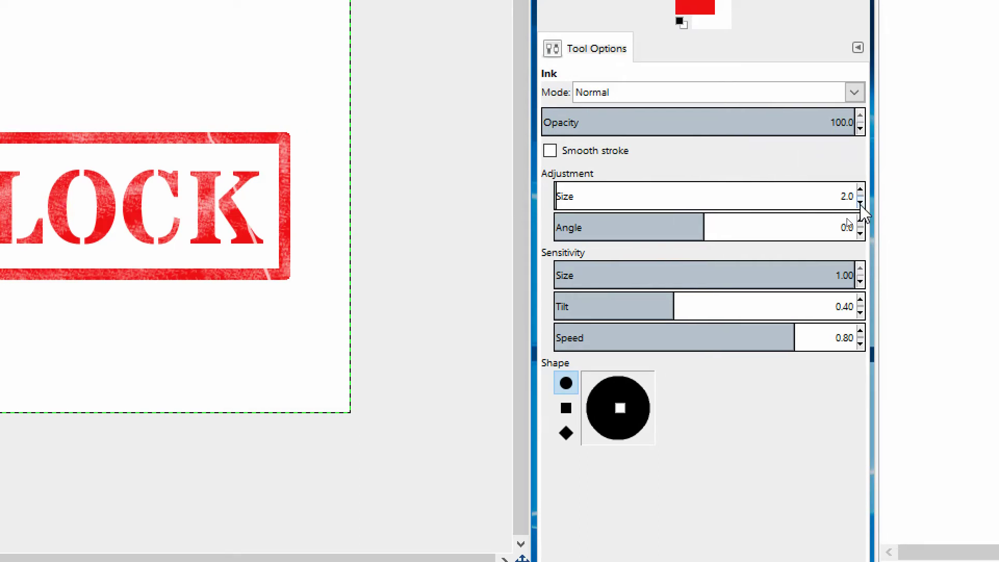
{"action": "left_click", "coordinate": [878, 203]}
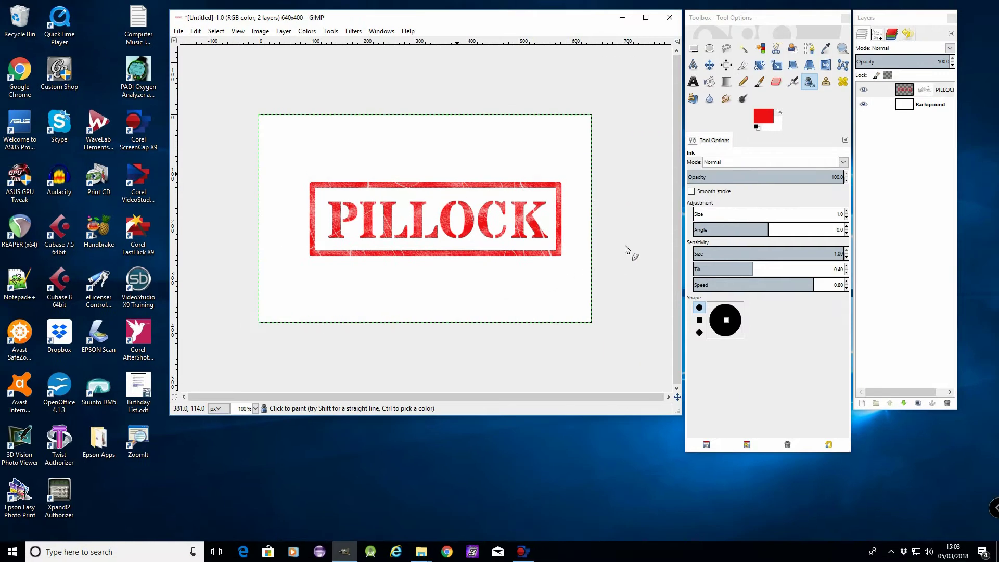
Step: Merge the PILLOCK layer down into the background layer
{"action": "left_click", "coordinate": [924, 91]}
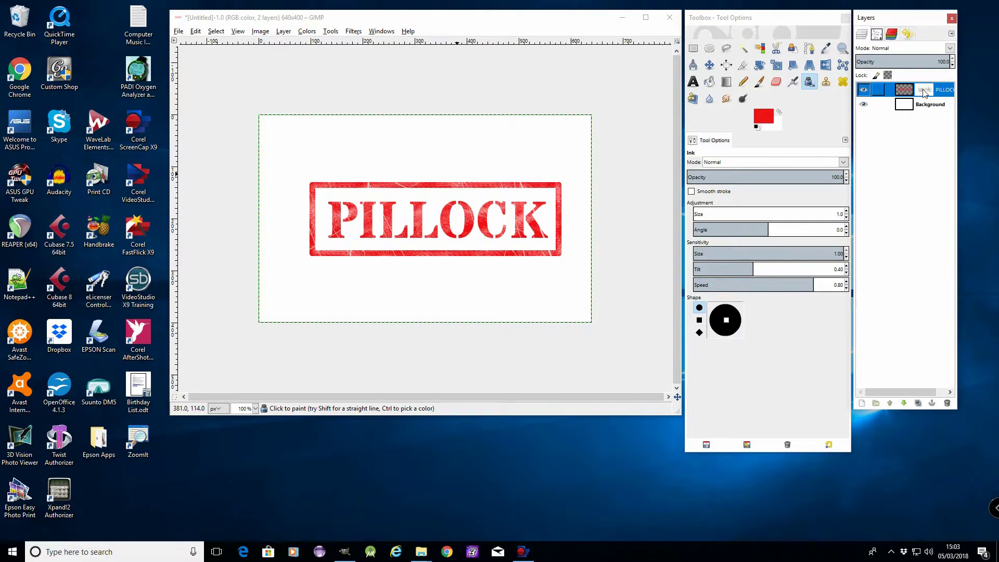
{"action": "right_click", "coordinate": [925, 91]}
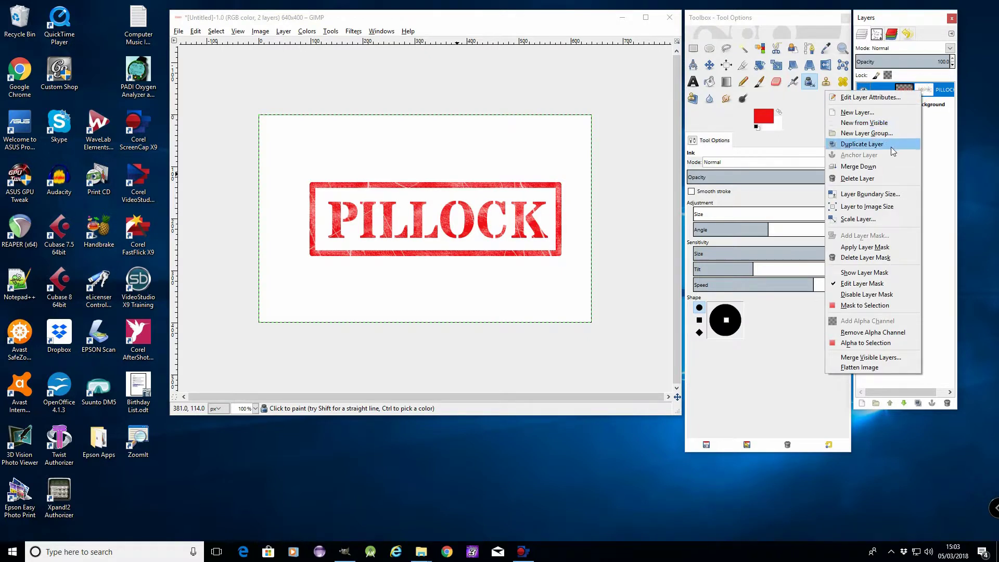
{"action": "left_click", "coordinate": [880, 166]}
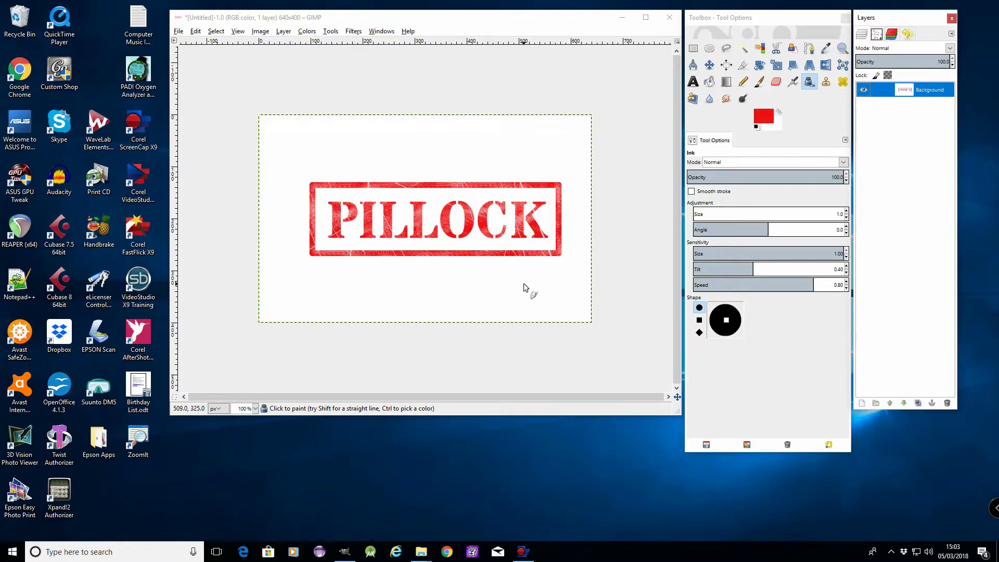
{"action": "key", "text": "super+e"}
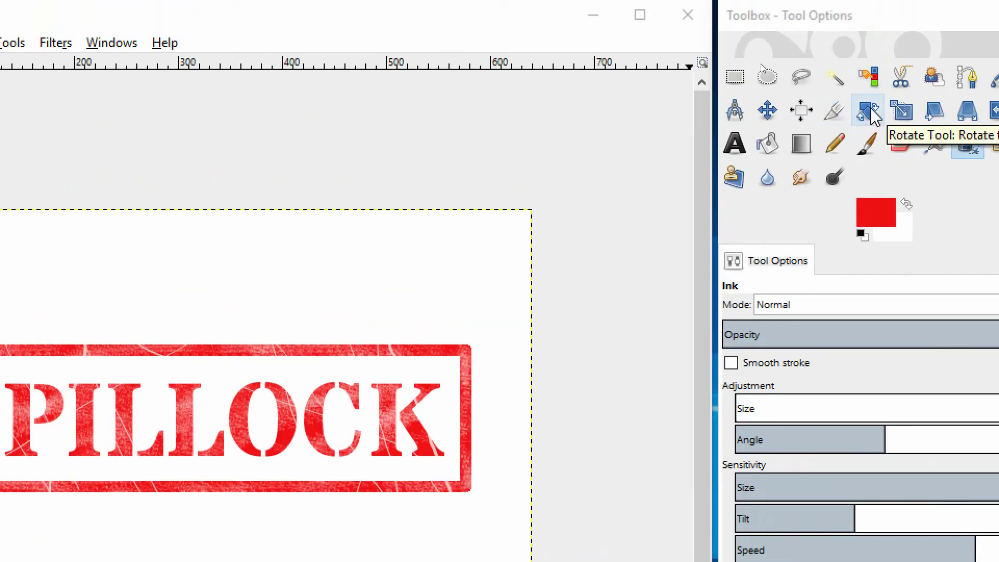
Step: Rotate the merged stamp layer by about -6 degrees and apply the rotation
{"action": "left_click", "coordinate": [868, 111]}
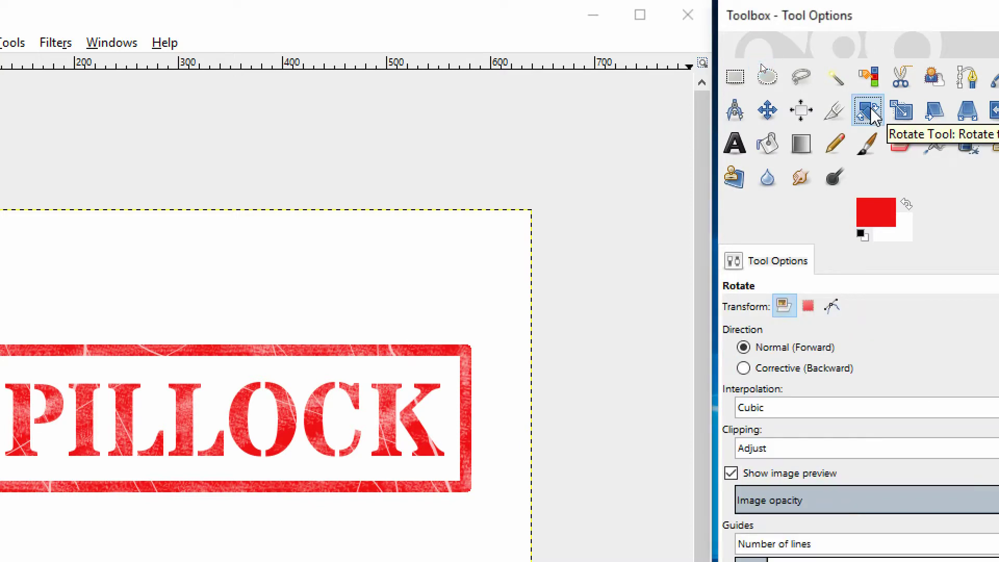
{"action": "left_click", "coordinate": [401, 228]}
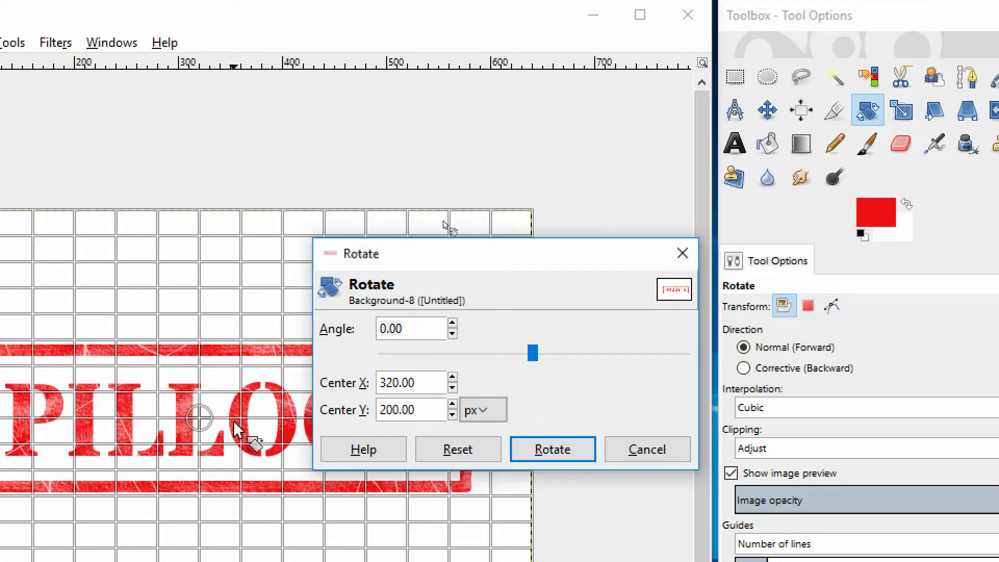
{"action": "left_click_drag", "start_coordinate": [454, 219], "coordinate": [454, 215]}
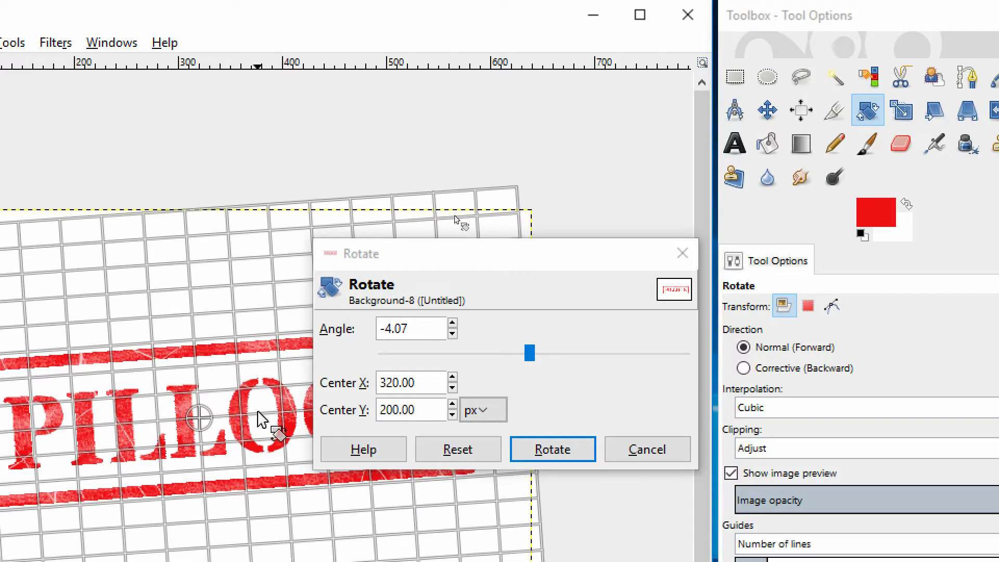
{"action": "left_click", "coordinate": [583, 446]}
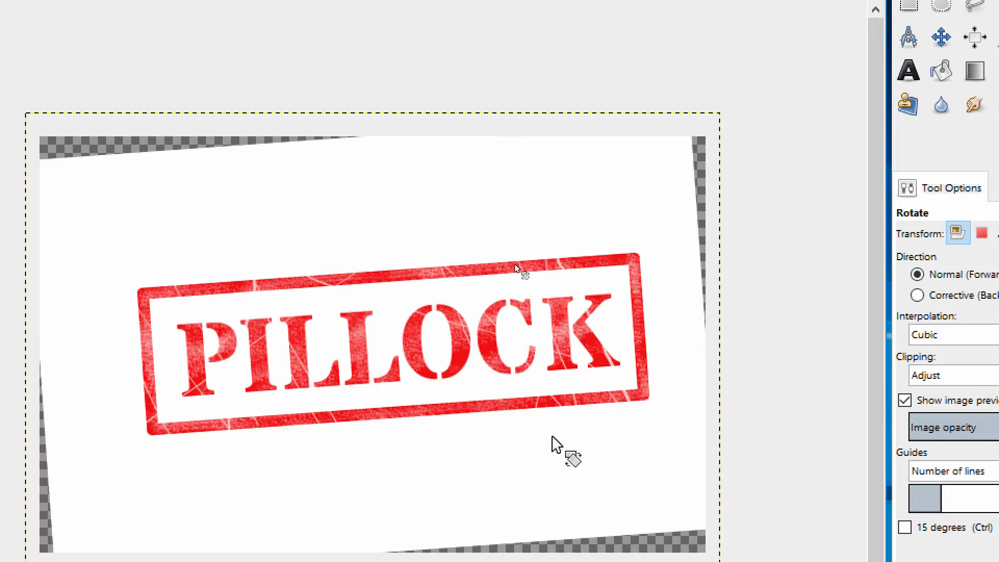
{"action": "key", "text": "ctrl"}
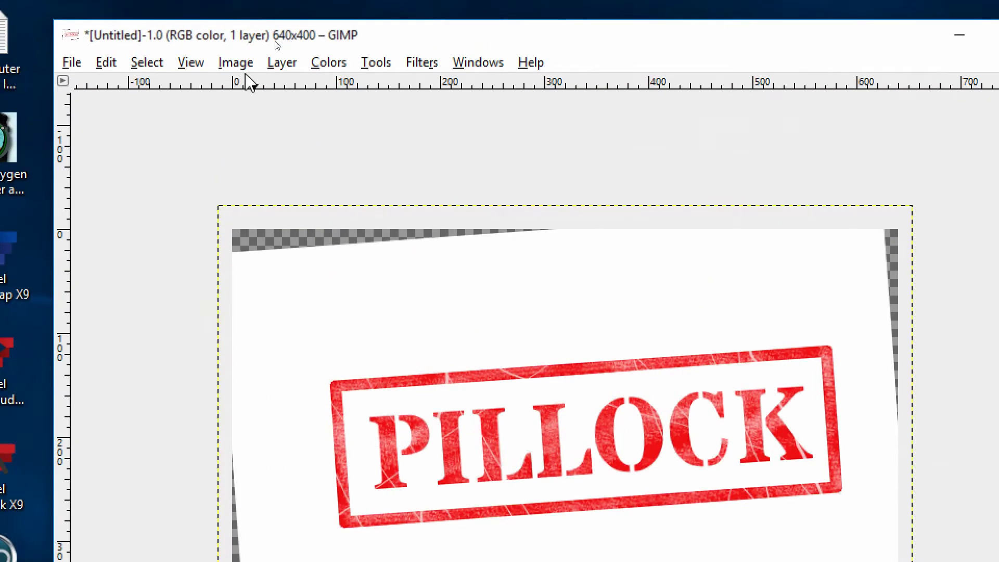
Step: Apply Layer > Transparency > Color to Alpha with white to clear the background
{"action": "left_click", "coordinate": [283, 47]}
{"action": "mouse_move", "coordinate": [374, 298]}
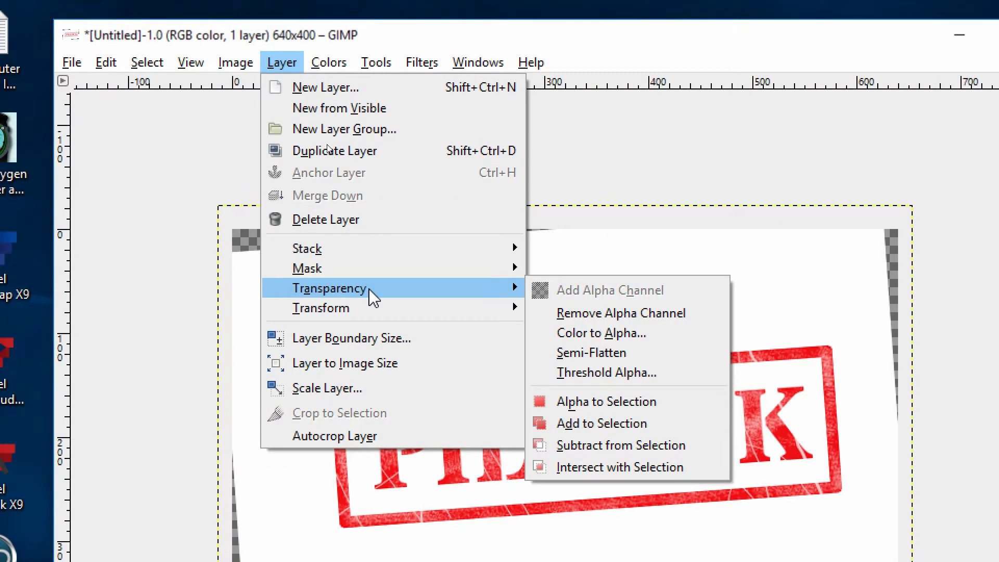
{"action": "left_click", "coordinate": [621, 338]}
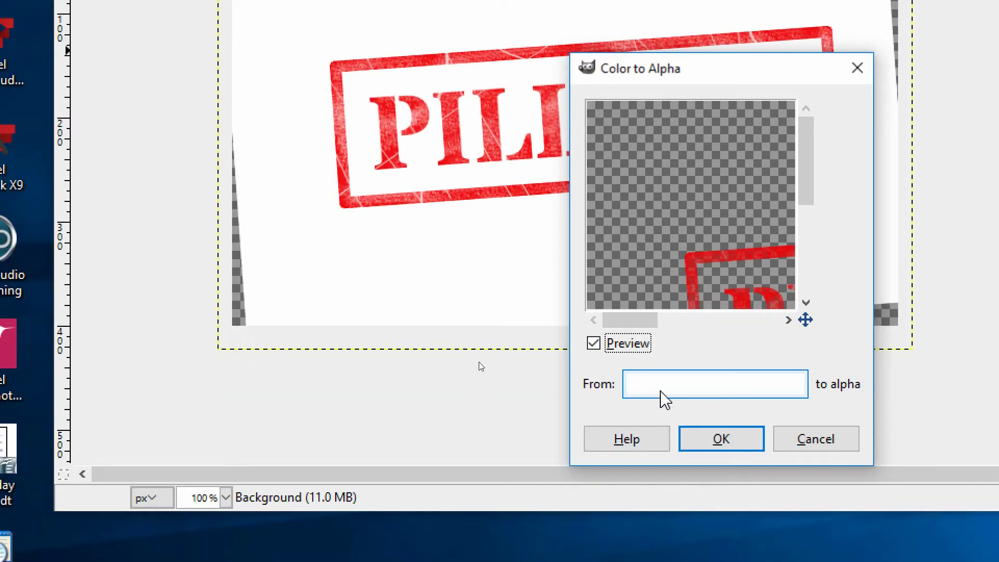
{"action": "left_click", "coordinate": [721, 440]}
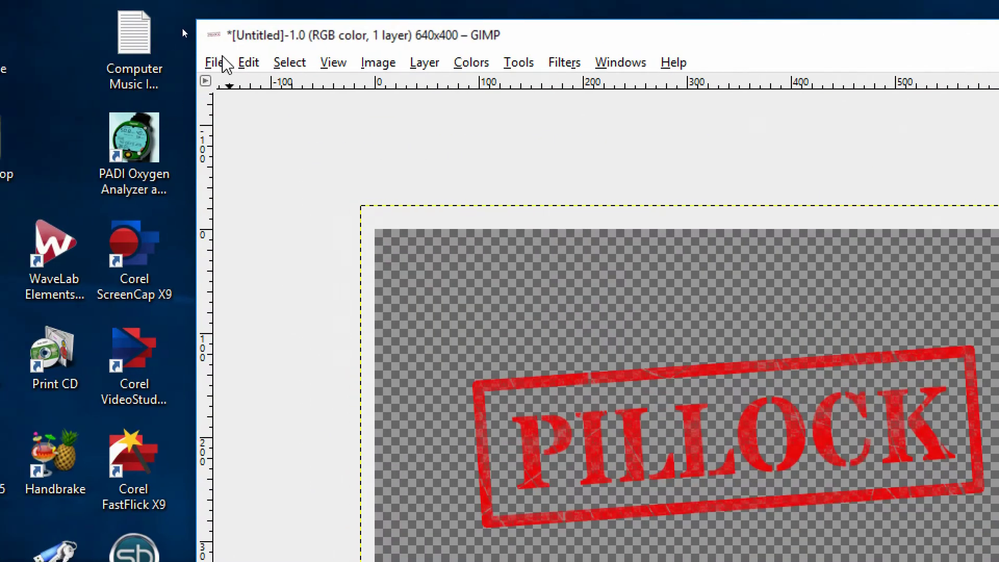
Step: Save the stamp image as Pillock.xcf inside the Gimp Projects folder
{"action": "left_click", "coordinate": [179, 63]}
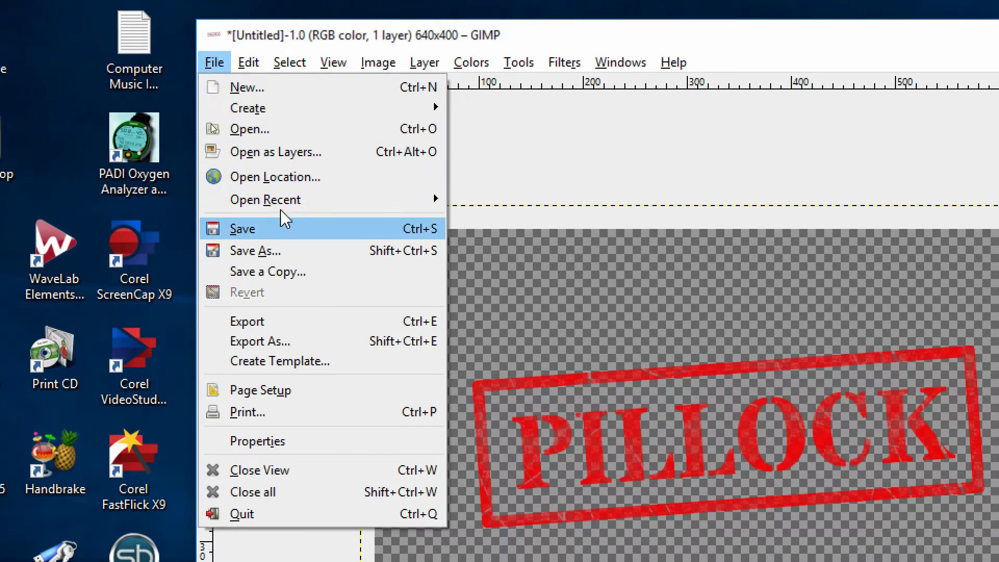
{"action": "left_click", "coordinate": [279, 251]}
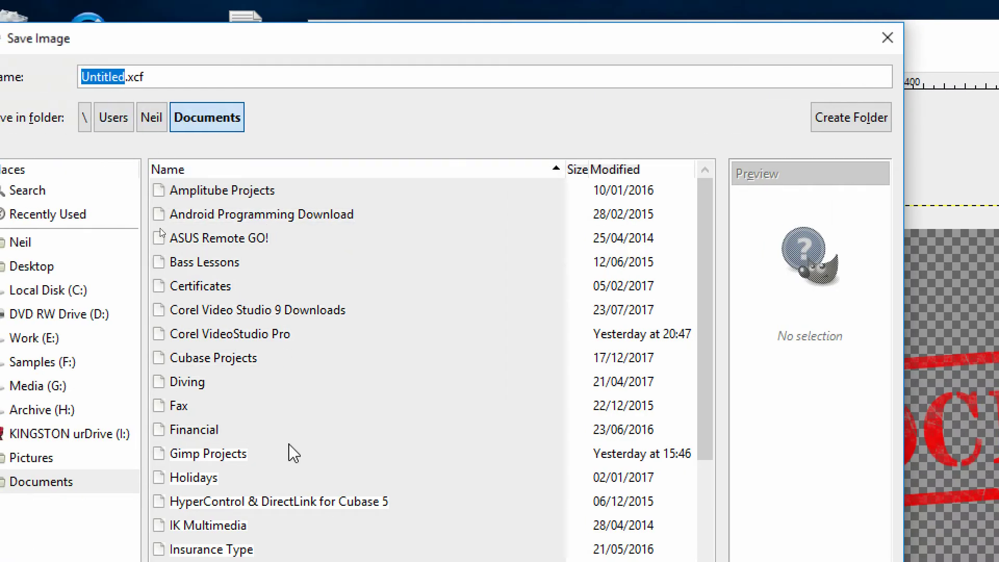
{"action": "double_click", "coordinate": [232, 454]}
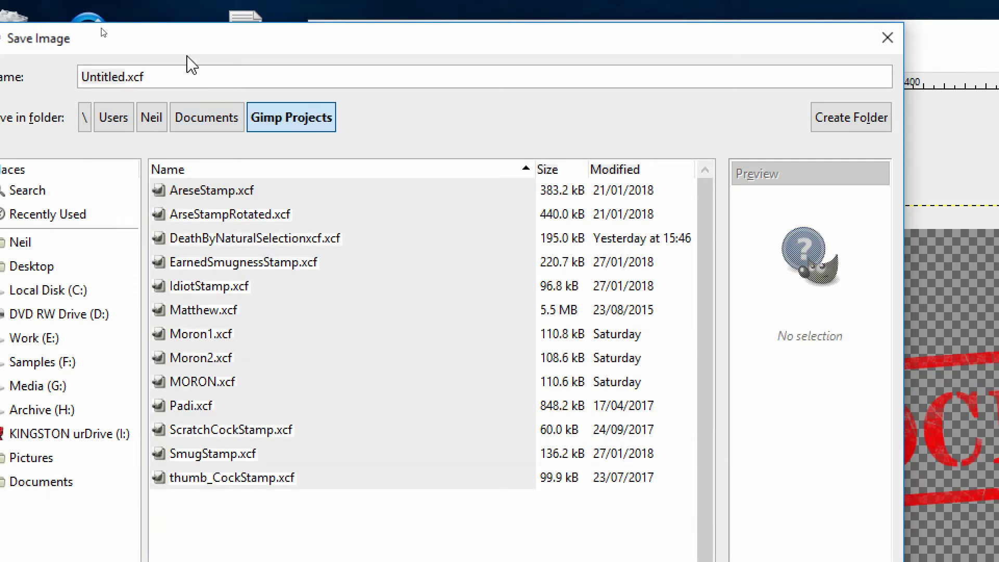
{"action": "left_click", "coordinate": [132, 77]}
{"action": "key", "text": "BackSpace"}
{"action": "key", "text": "BackSpace"}
{"action": "key", "text": "BackSpace"}
{"action": "key", "text": "BackSpace"}
{"action": "key", "text": "BackSpace"}
{"action": "key", "text": "BackSpace"}
{"action": "key", "text": "BackSpace"}
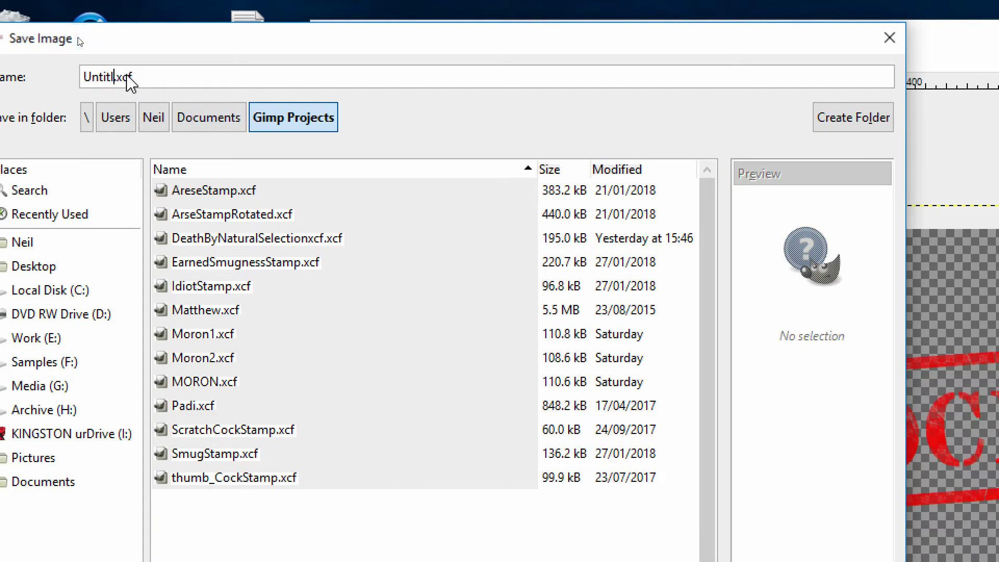
{"action": "key", "text": "BackSpace"}
{"action": "key", "text": "BackSpace"}
{"action": "type", "text": "Pillock."}
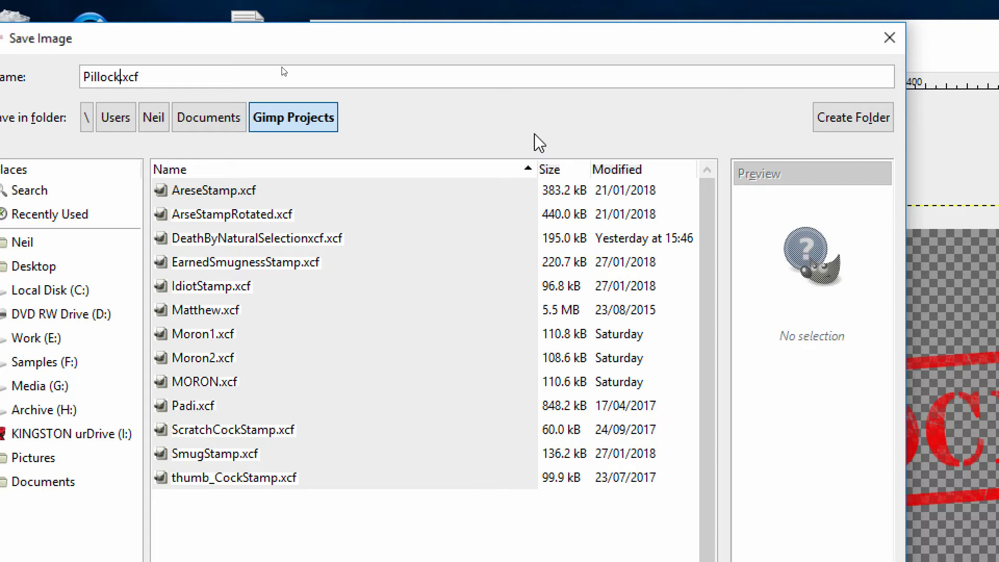
{"action": "key", "text": "Return"}
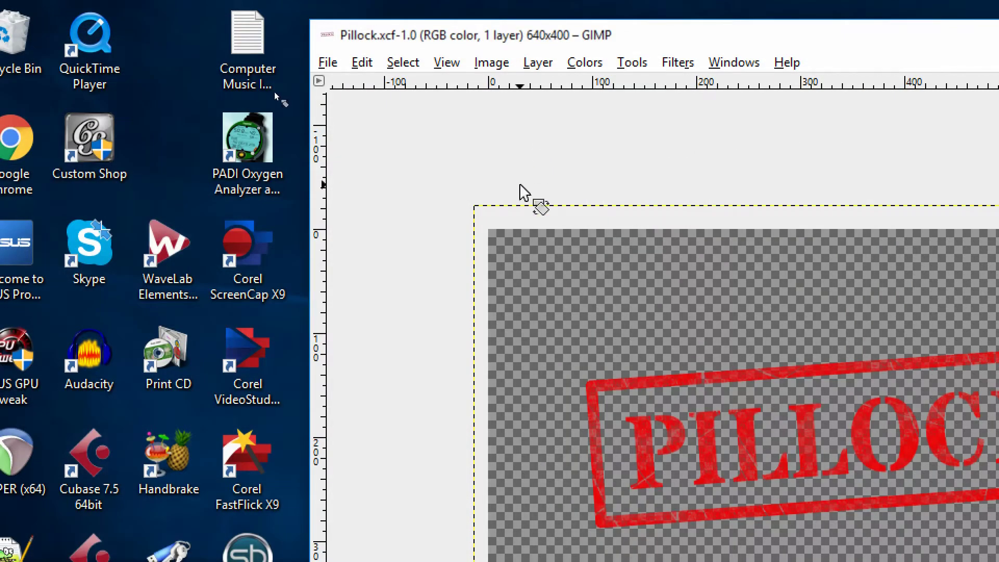
Step: Export the image as Pillock.png, accepting the default PNG options
{"action": "left_click", "coordinate": [328, 63]}
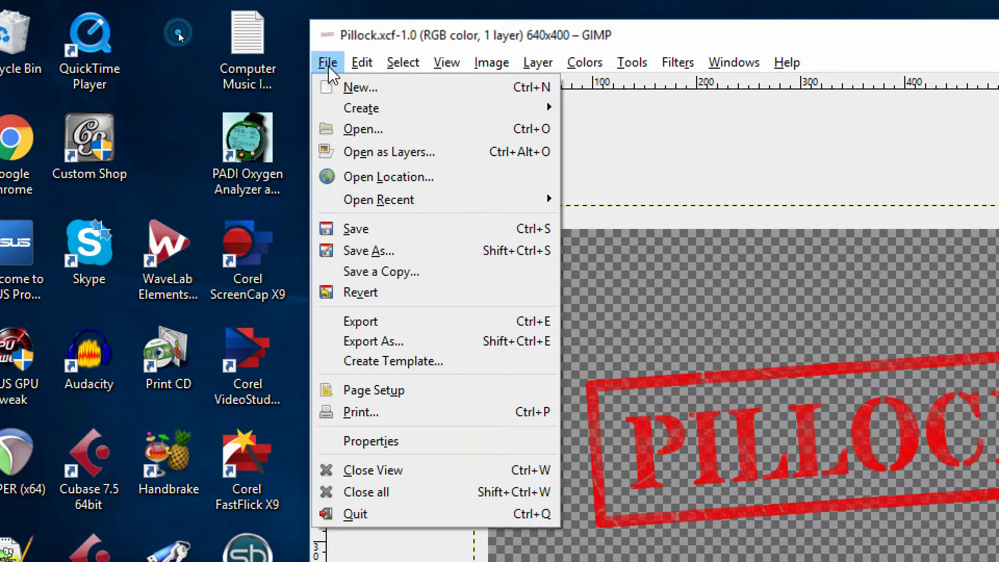
{"action": "left_click", "coordinate": [417, 346]}
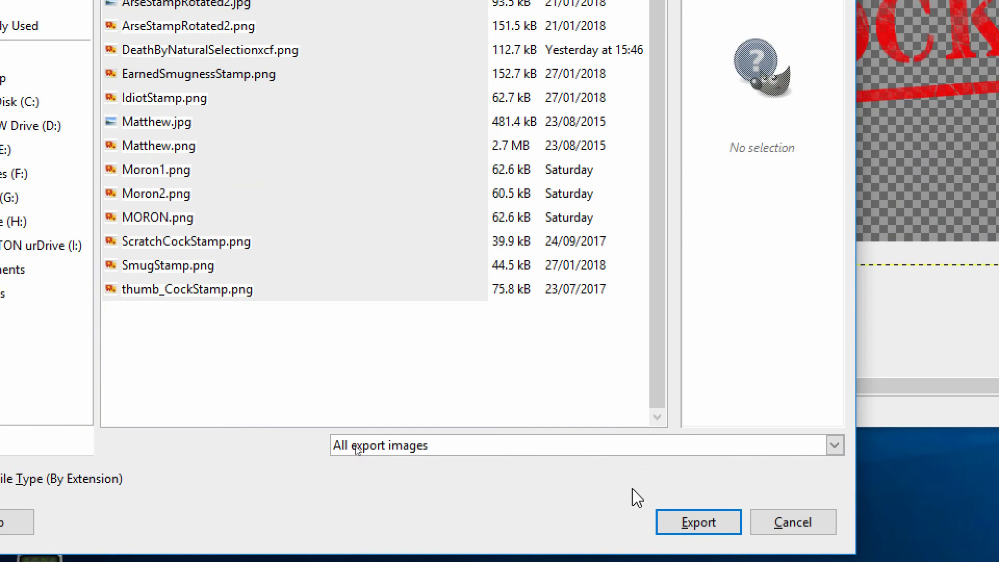
{"action": "left_click", "coordinate": [700, 523]}
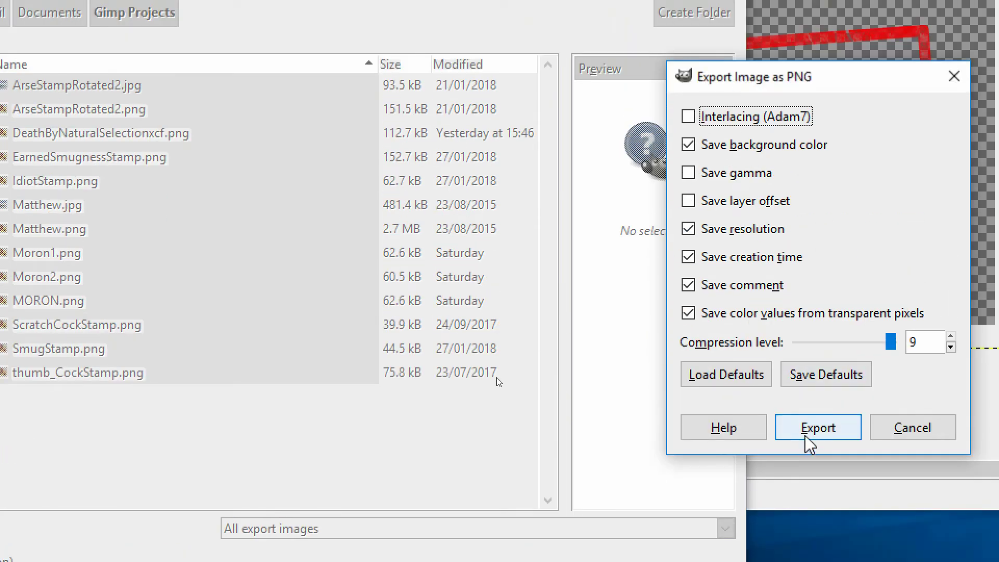
{"action": "left_click", "coordinate": [815, 432]}
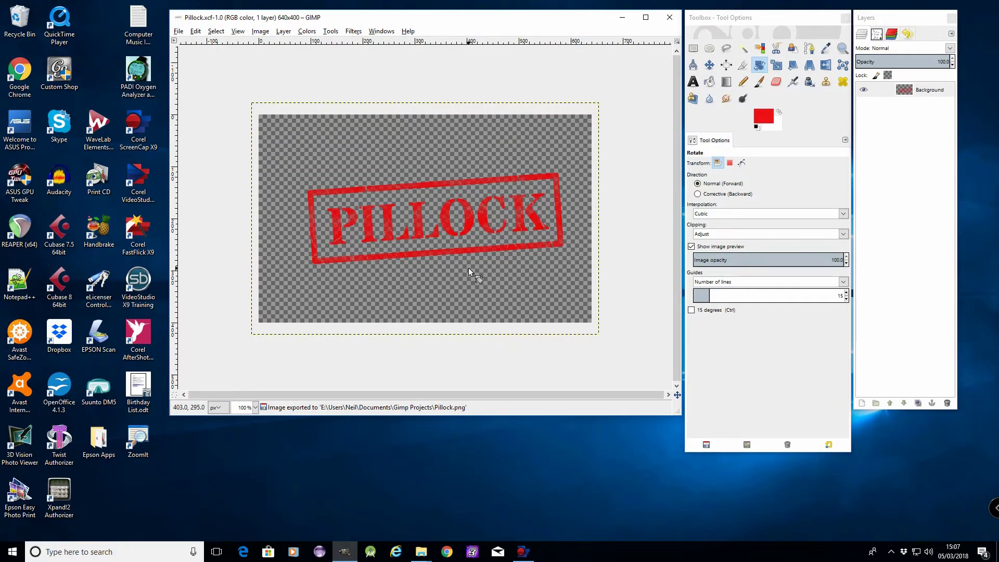
Step: Launch VideoStudio, add VID_20161011_081633.mp4 to the video track and Pillock.png to the overlay track at two seconds
{"action": "left_click", "coordinate": [146, 199]}
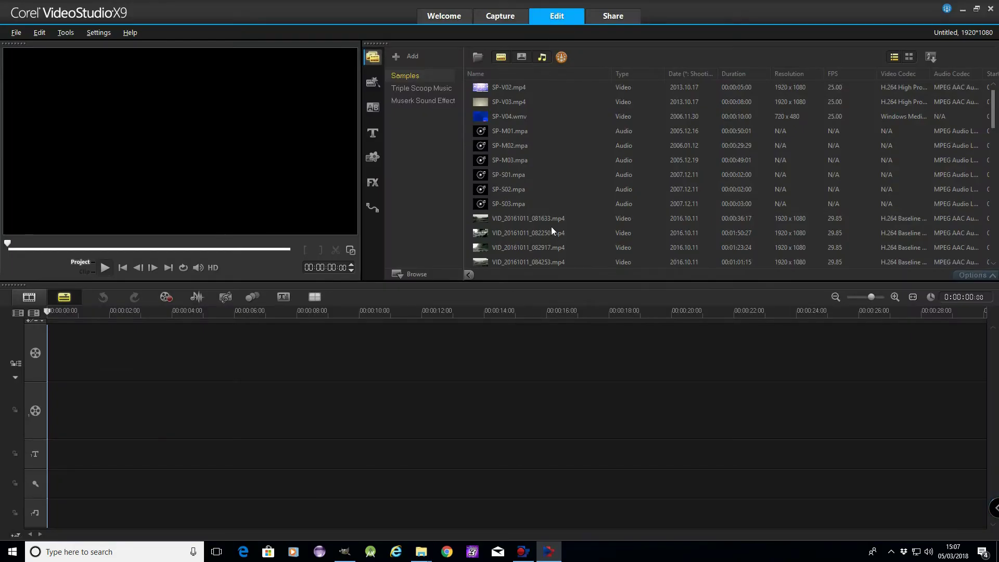
{"action": "left_click_drag", "start_coordinate": [550, 217], "coordinate": [341, 359]}
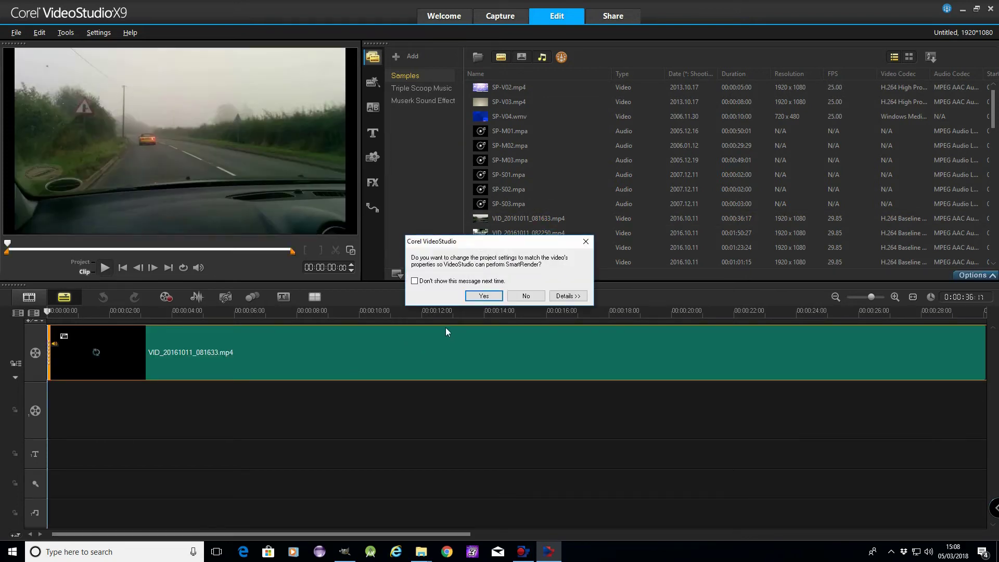
{"action": "left_click", "coordinate": [484, 296]}
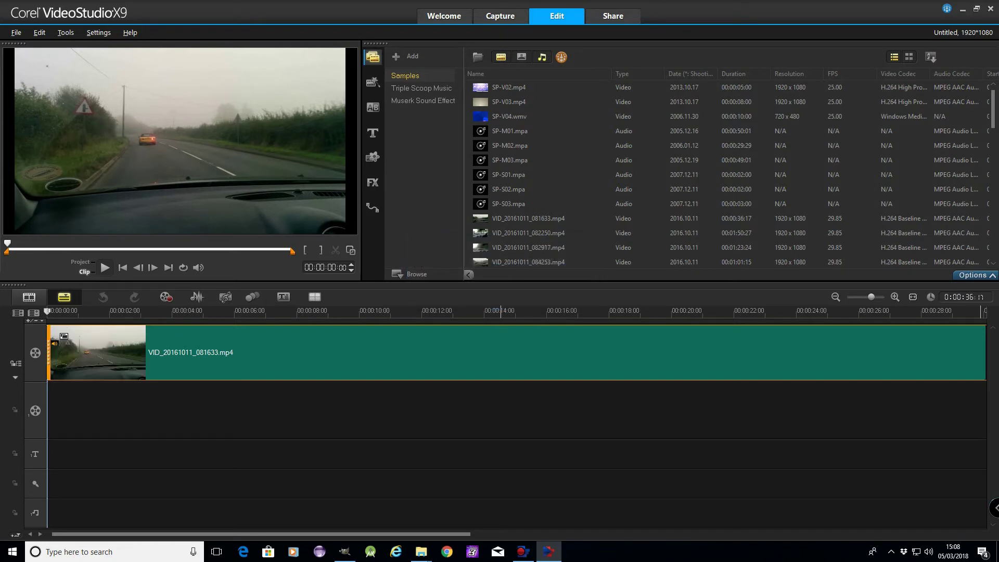
{"action": "left_click_drag", "start_coordinate": [549, 551], "coordinate": [93, 410]}
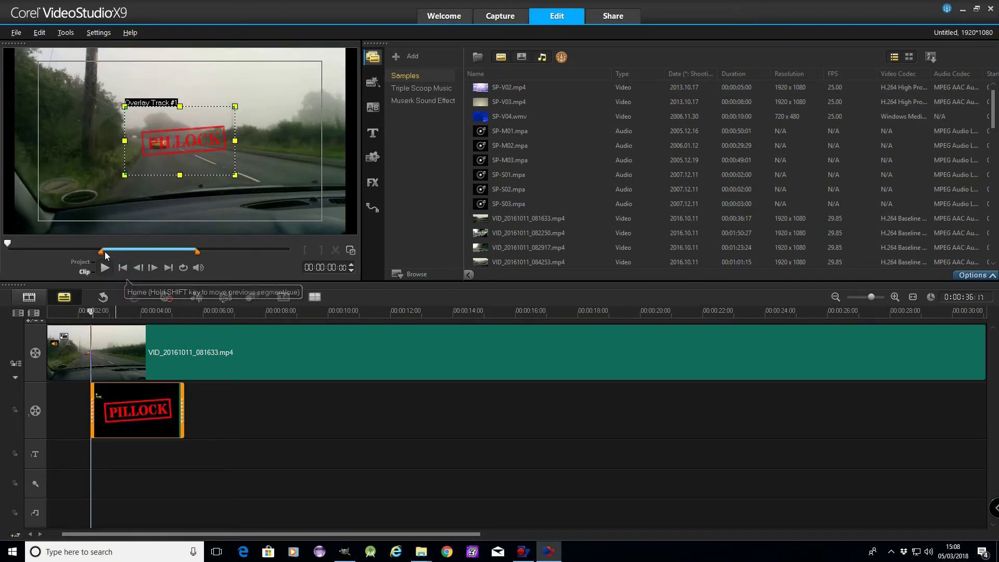
Step: Play the whole project from the start, stop playback, and select the PILLOCK overlay clip
{"action": "left_click", "coordinate": [81, 262]}
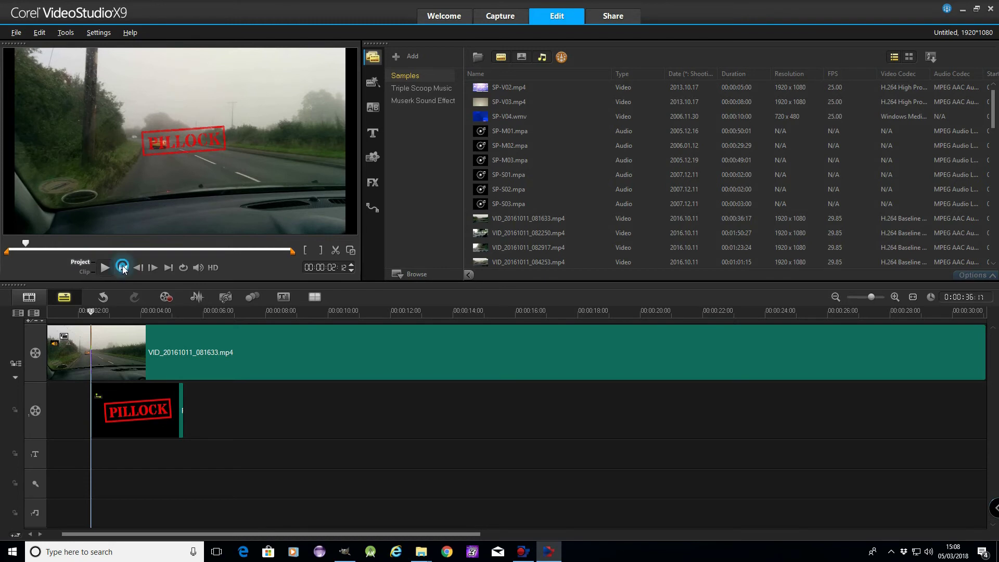
{"action": "left_click", "coordinate": [122, 267]}
{"action": "left_click", "coordinate": [105, 268]}
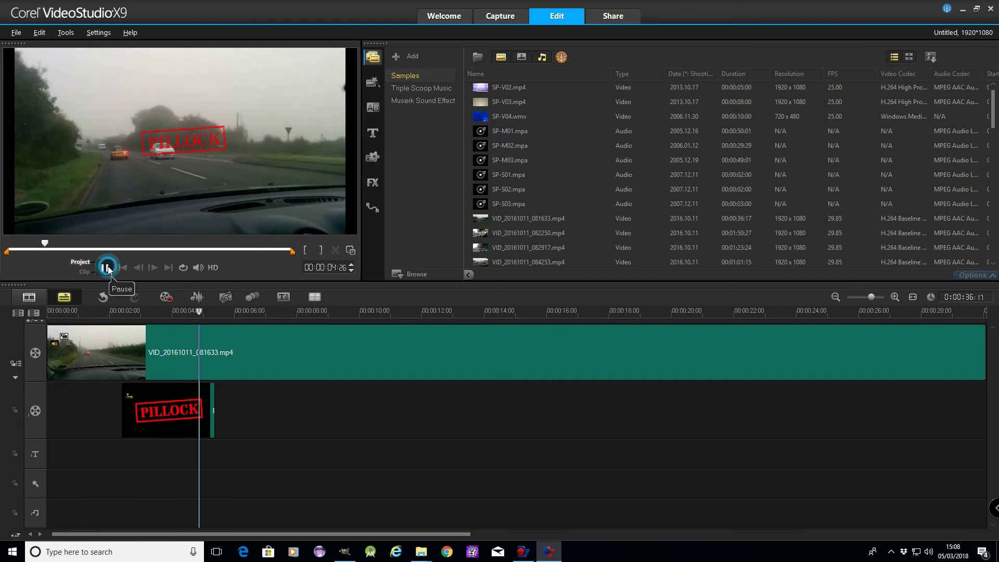
{"action": "left_click", "coordinate": [106, 267]}
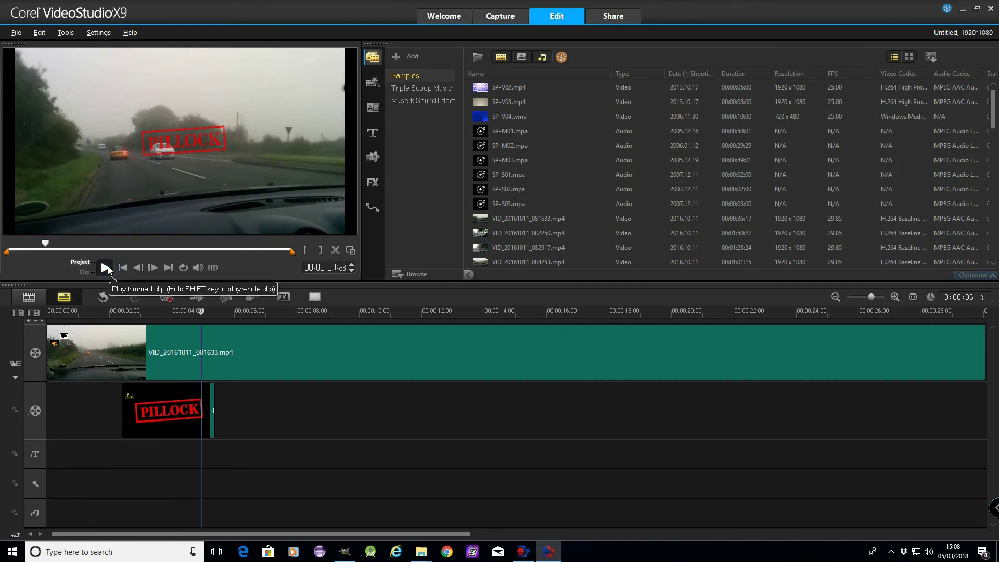
{"action": "left_click", "coordinate": [183, 139]}
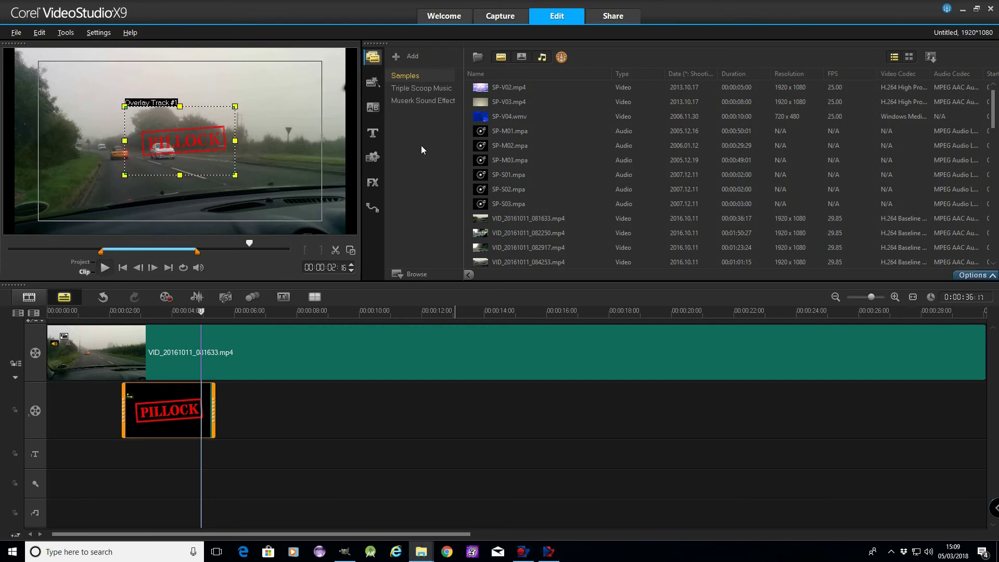